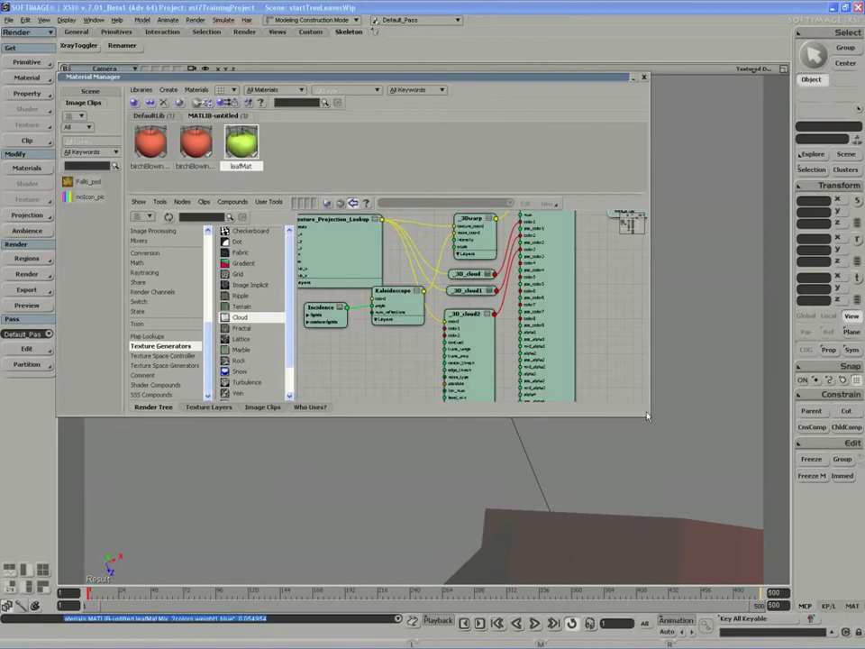
Enlarge the Material Manager window and hide the render tree's shader preset list to show the leafMat network
drag(651, 417, 774, 599)
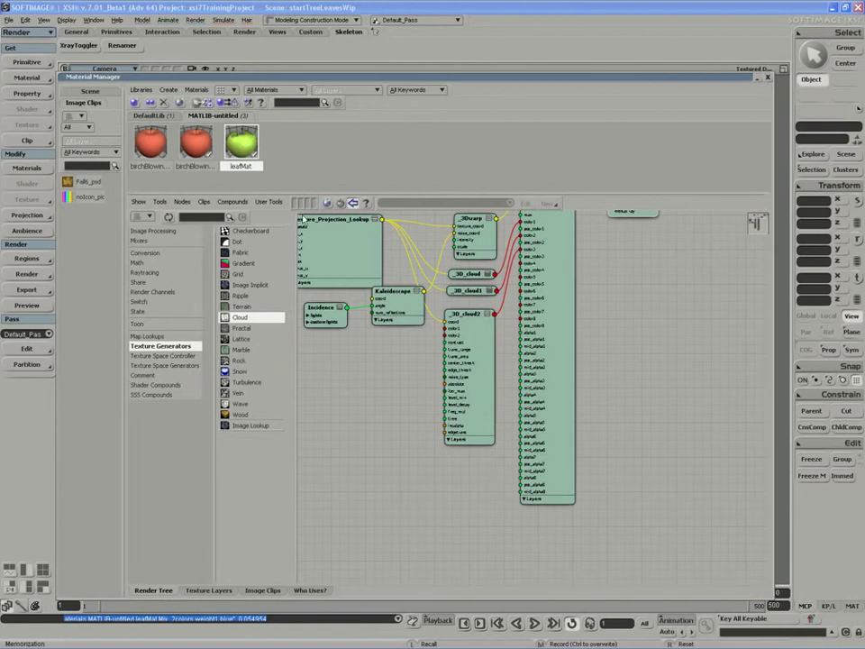
click(355, 207)
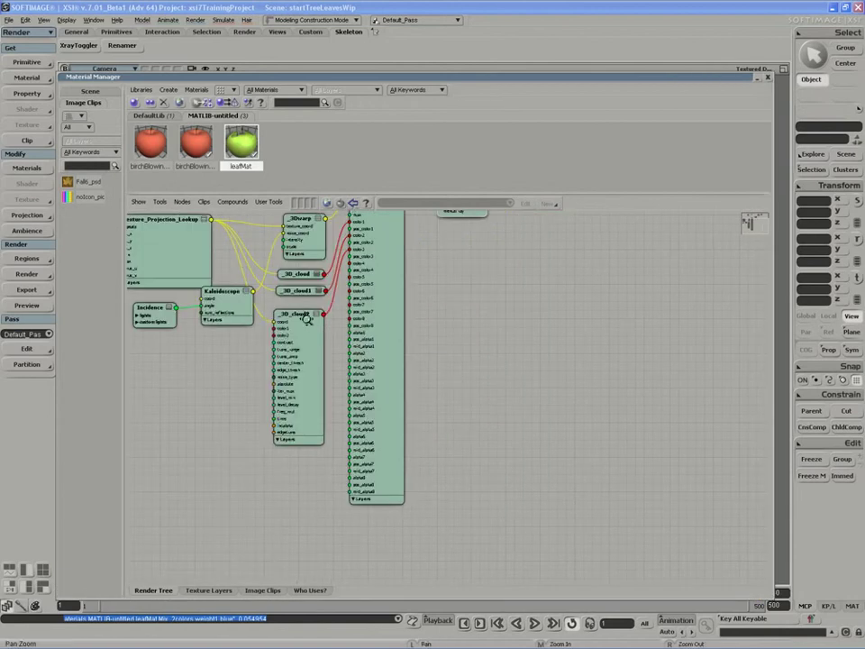
key(a)
key(z)
drag(448, 366, 448, 373)
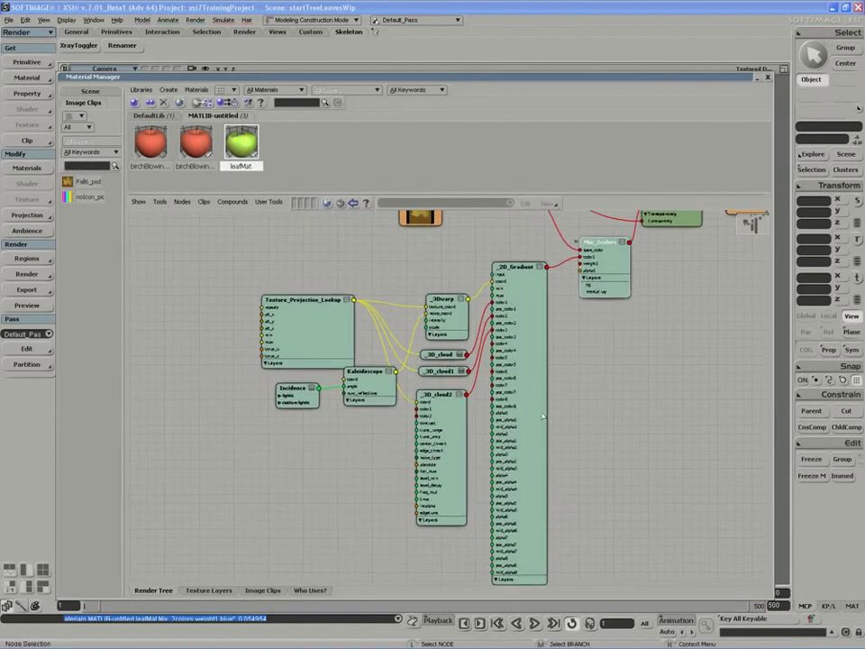
key(z)
middle_drag(546, 406, 537, 390)
drag(537, 389, 556, 373)
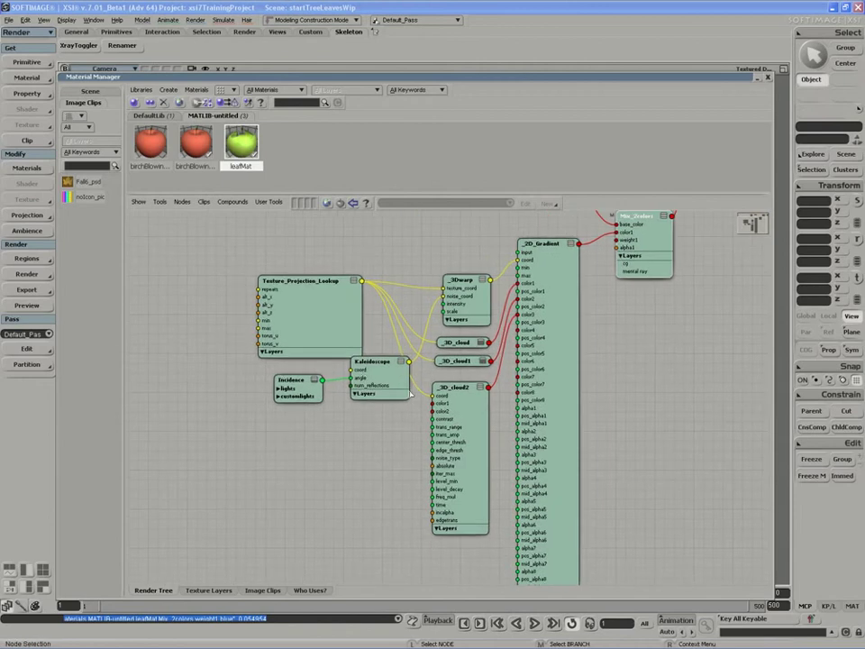
Group the _2D_Gradient node and all the nodes feeding into it into a shader compound
click(544, 289)
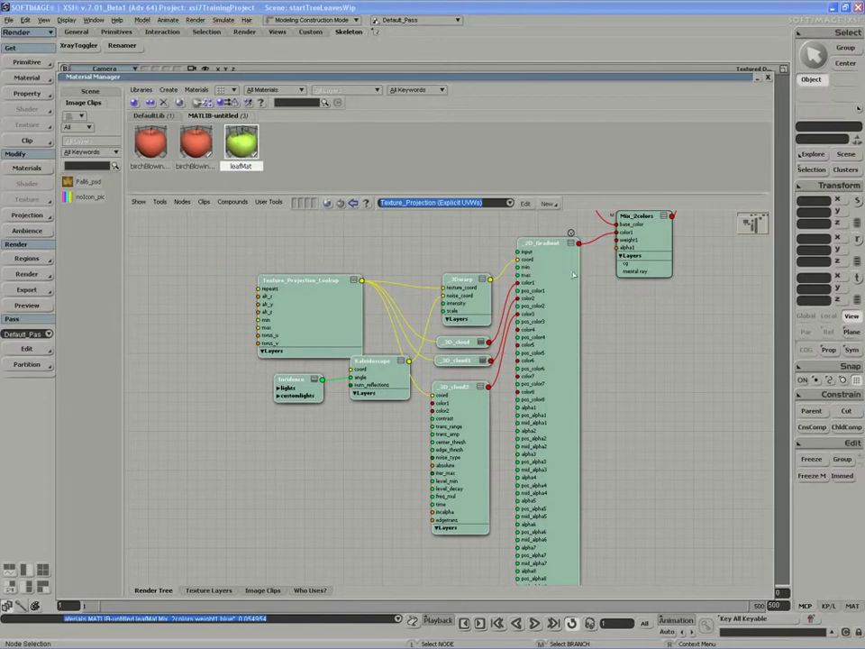
middle_drag(525, 263, 507, 342)
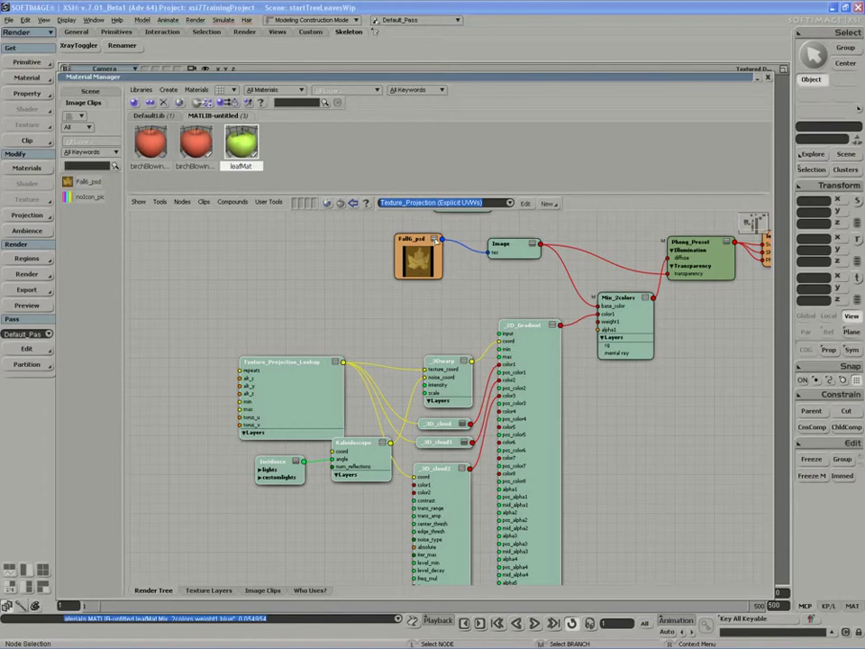
middle_drag(470, 339, 459, 285)
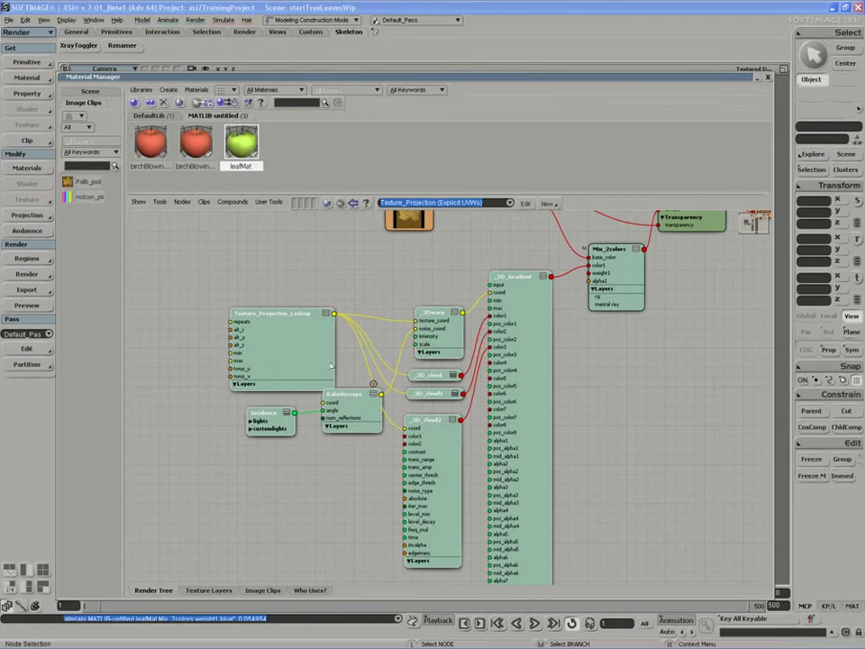
right_click(517, 283)
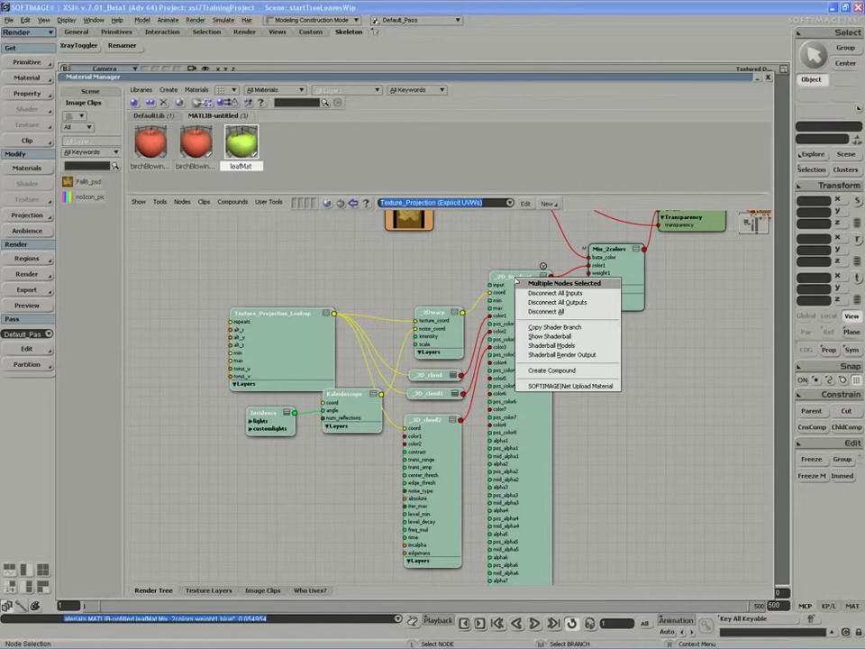
click(563, 370)
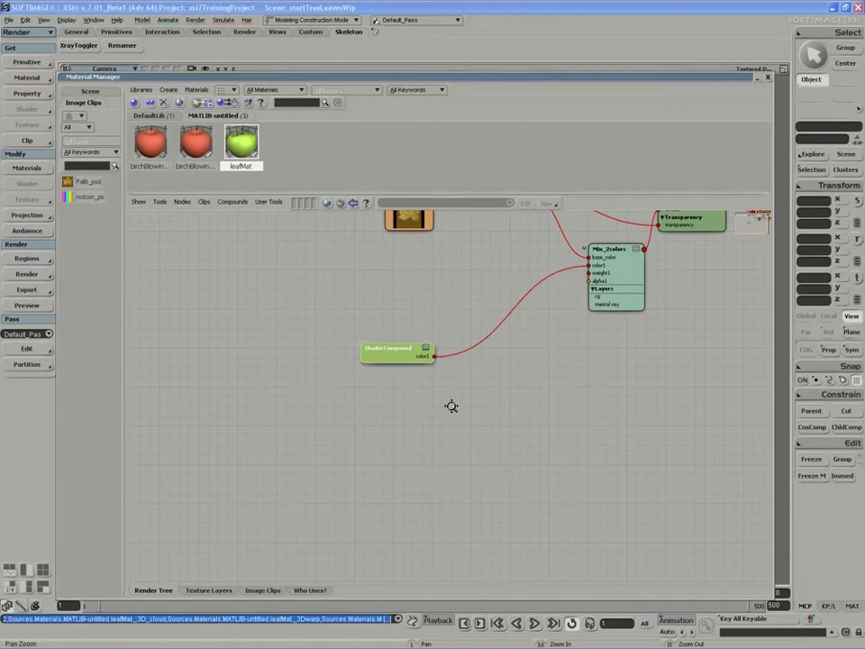
Place the ShaderCompound node closer to Mix_2colors and check its property page
drag(434, 353, 520, 292)
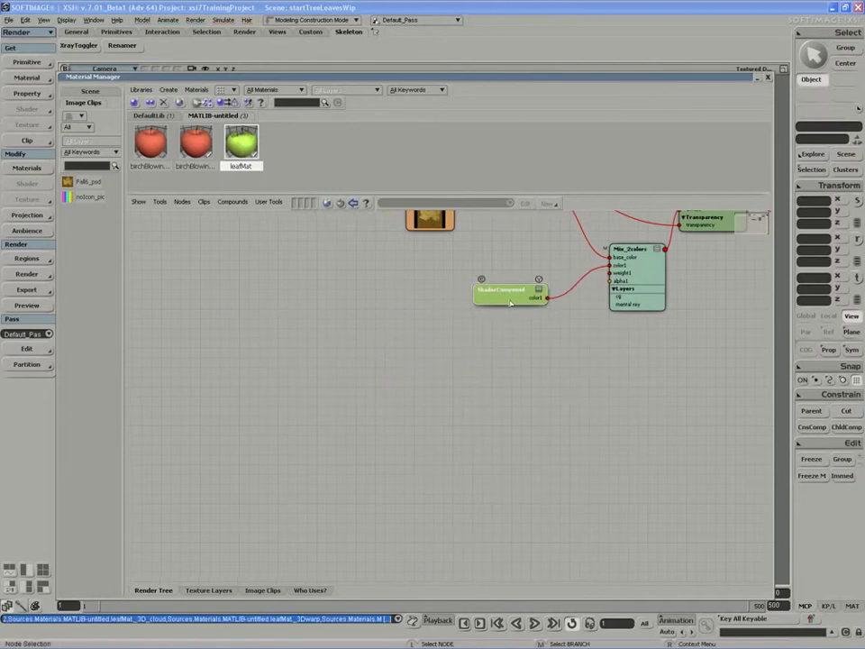
double_click(509, 294)
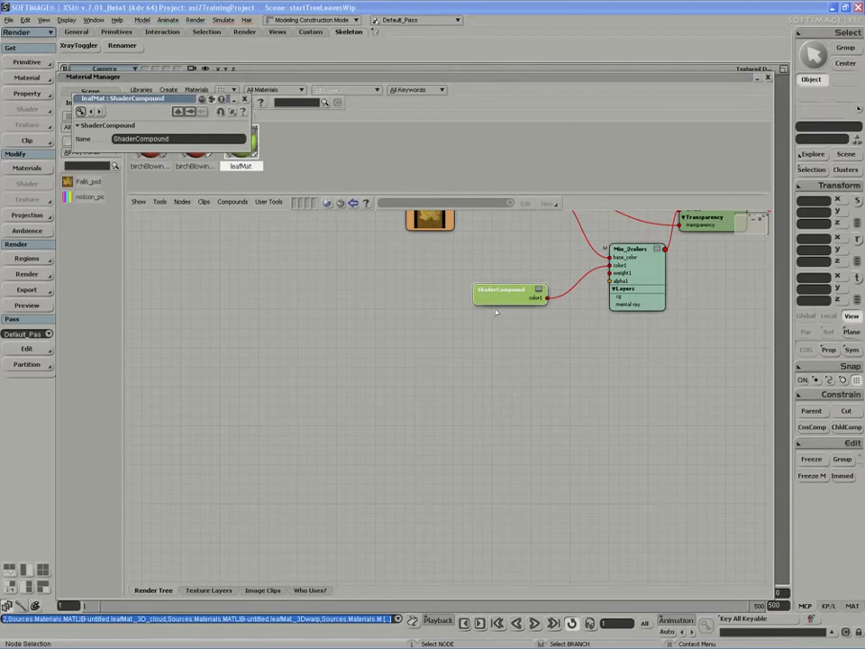
drag(157, 94, 248, 230)
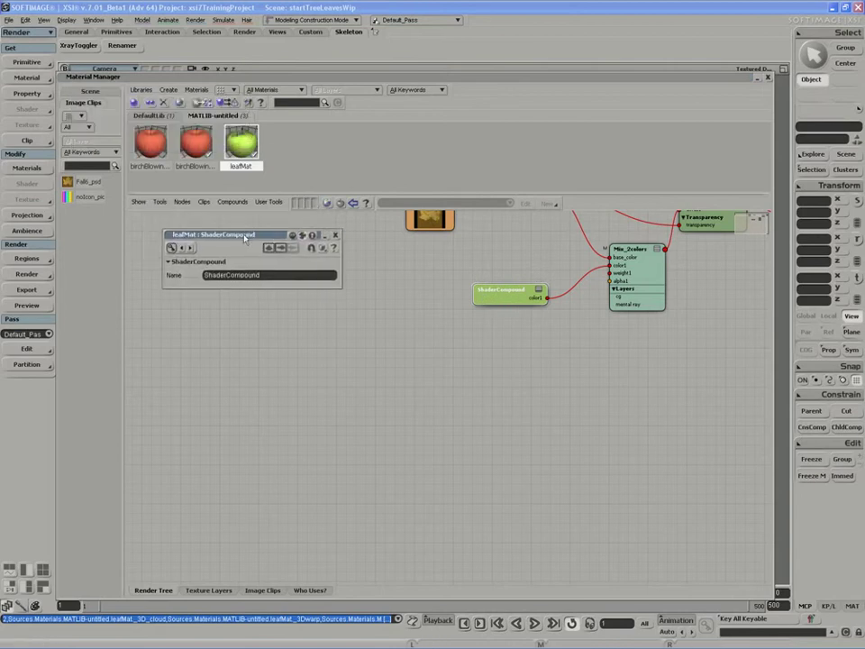
click(338, 234)
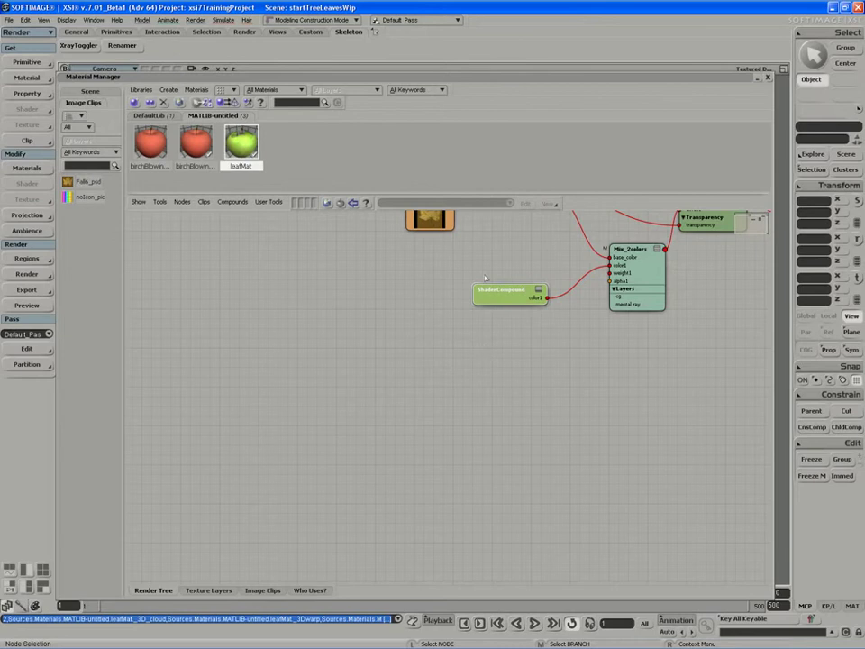
Preview the ShaderCompound node's result on a shaderball
mouse_move(494, 291)
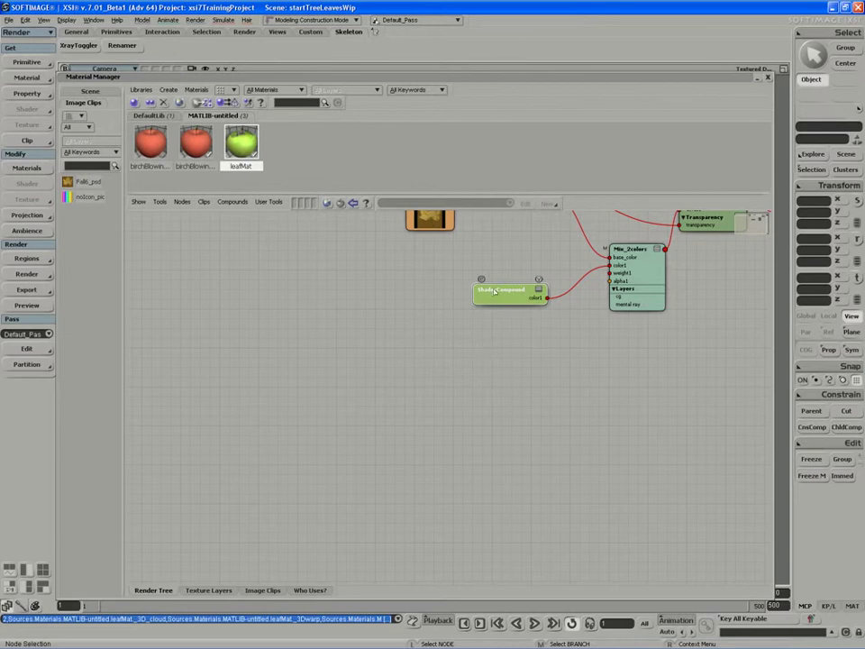
key(z)
drag(533, 336, 500, 378)
middle_click(501, 380)
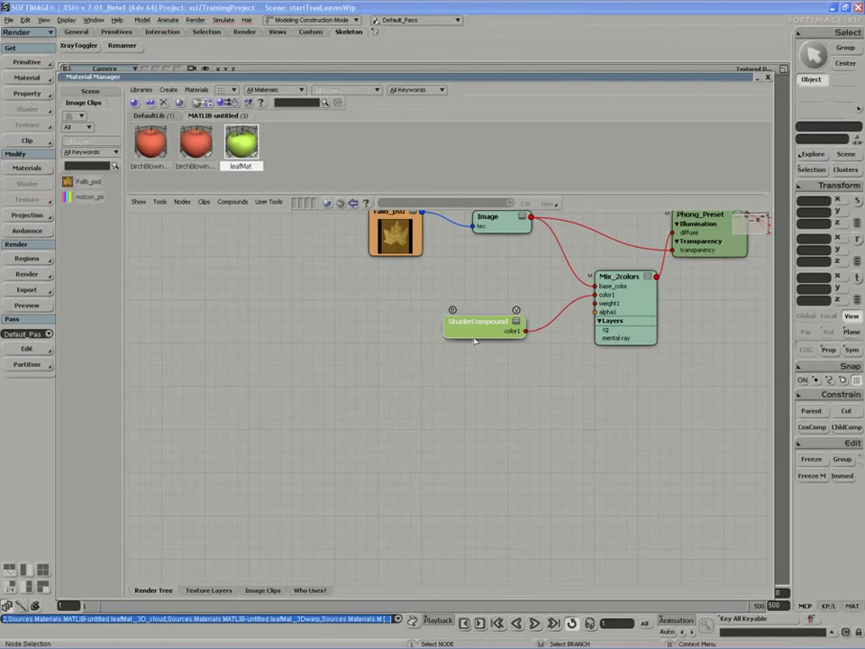
drag(473, 335, 481, 335)
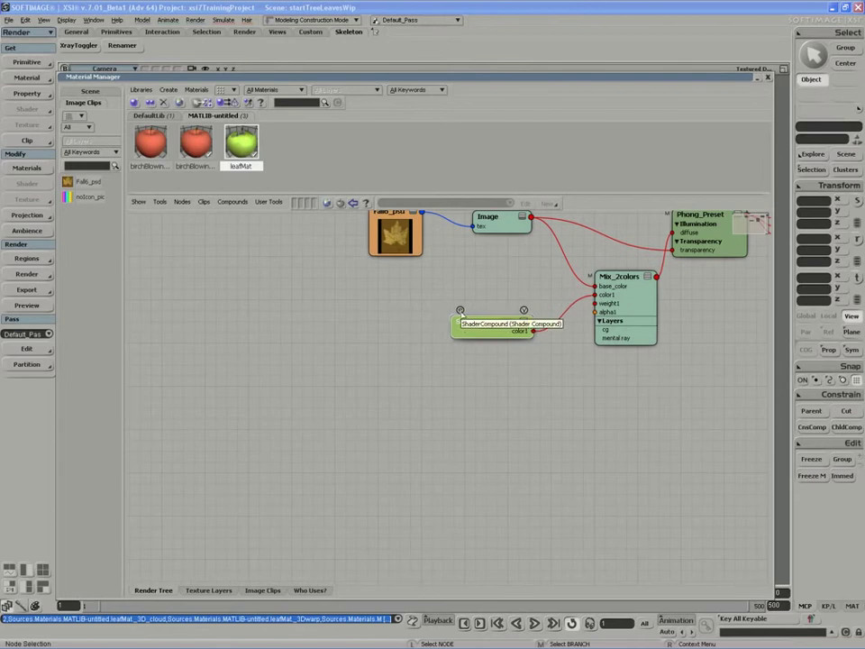
click(460, 309)
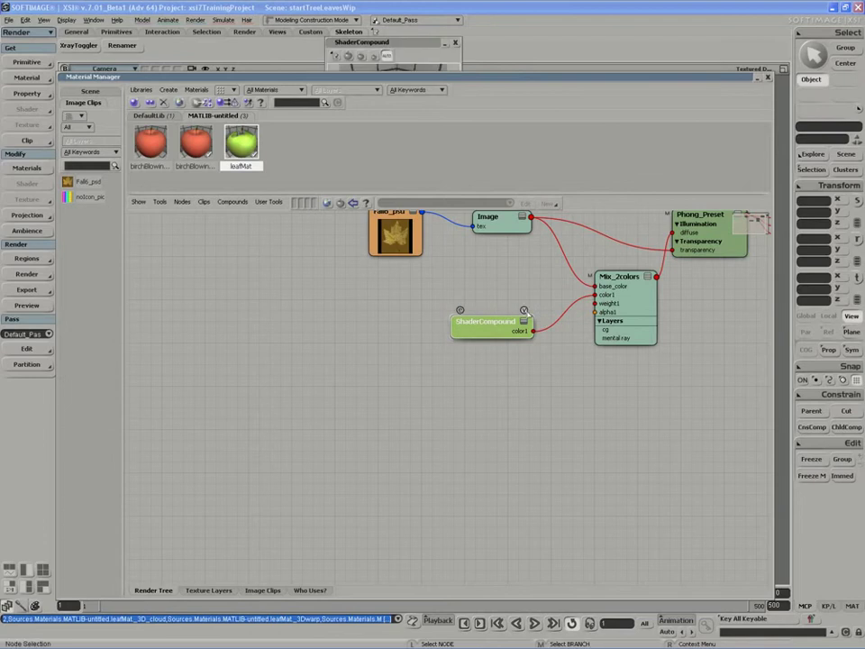
drag(387, 43, 290, 184)
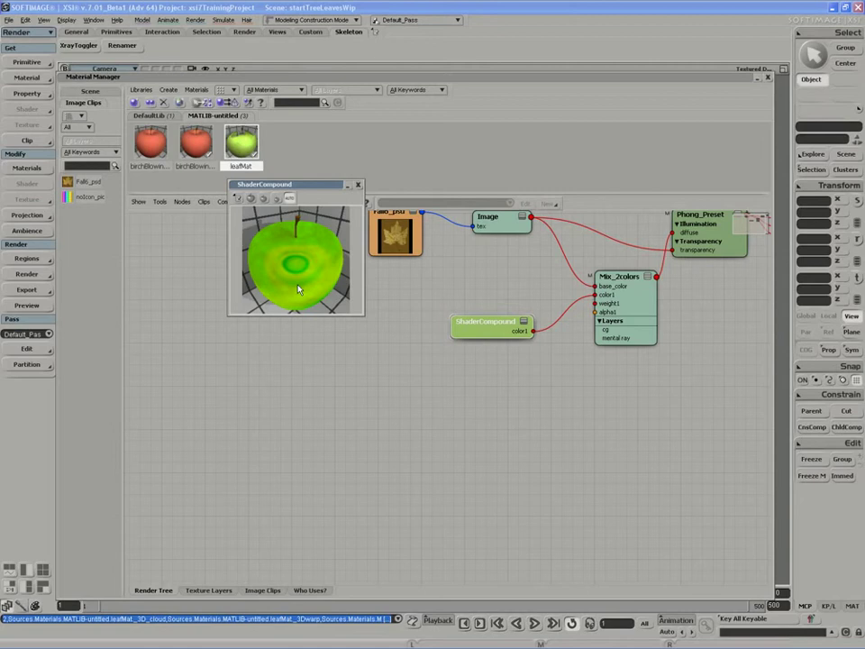
Open the ShaderCompound node for editing to show its internal shader network
drag(486, 332, 483, 352)
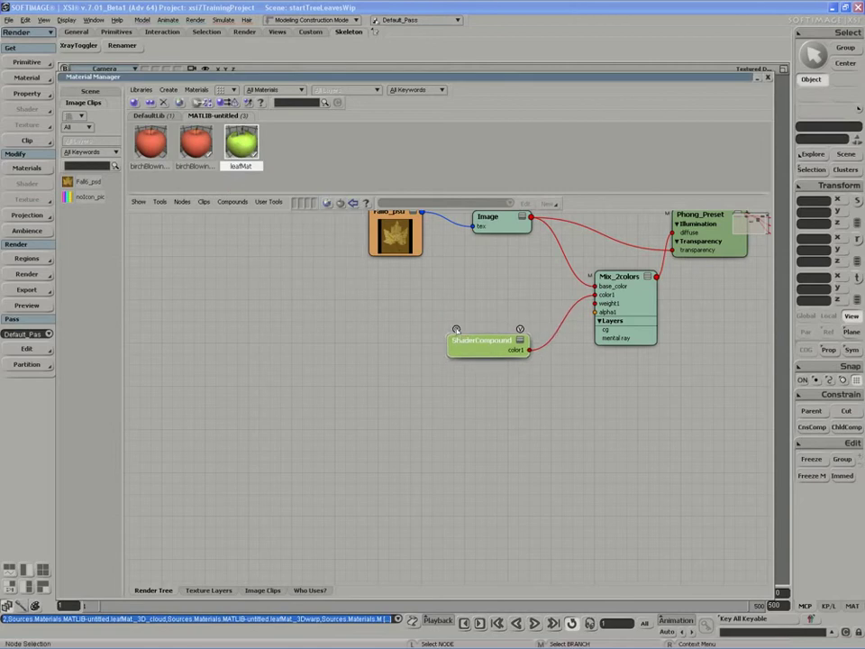
click(457, 330)
drag(335, 79, 339, 77)
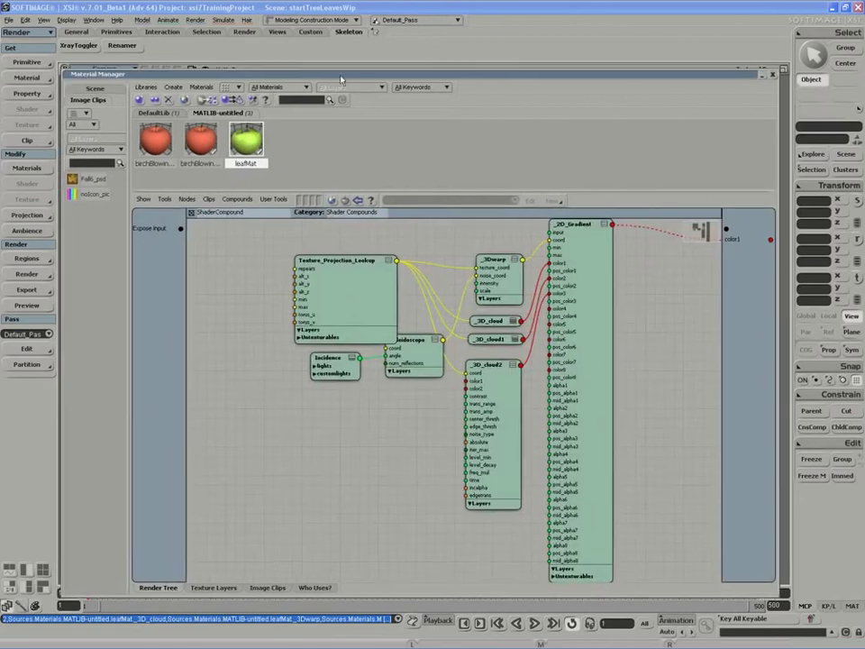
Spread Texture_Projection_Lookup and the expanded Incidence node apart inside the compound, and check the lookup's properties
drag(398, 400, 414, 428)
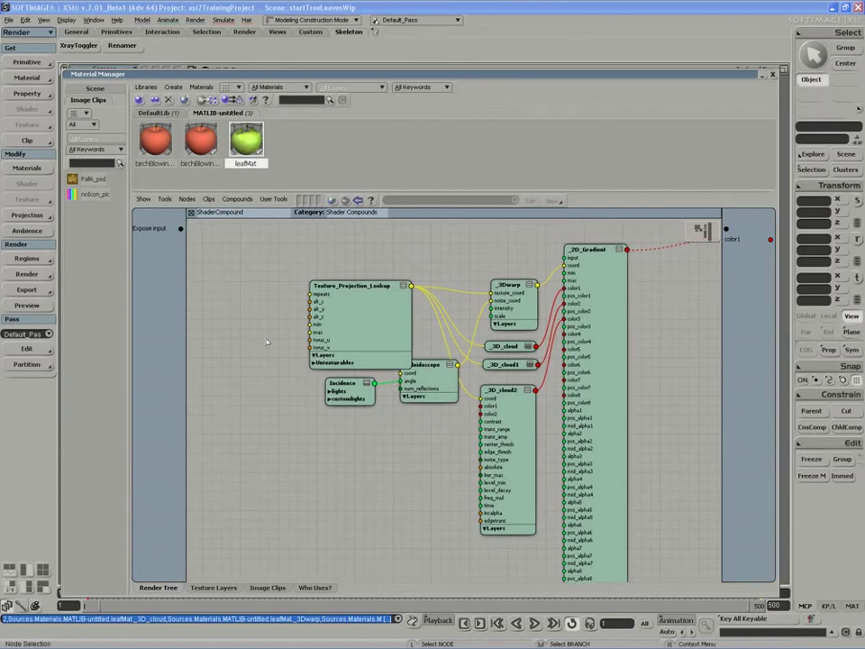
drag(361, 325, 336, 298)
drag(351, 391, 328, 408)
click(345, 386)
double_click(332, 296)
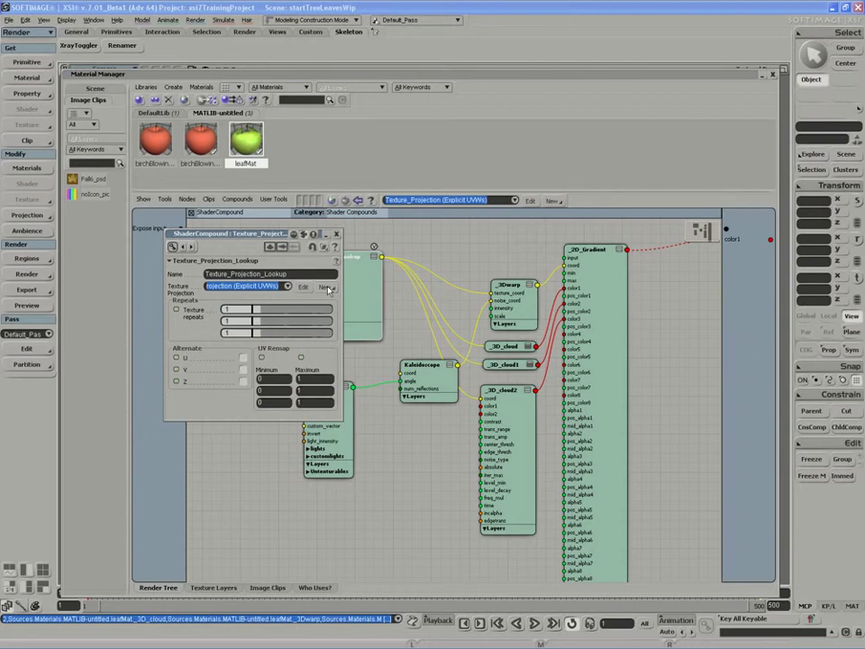
click(338, 234)
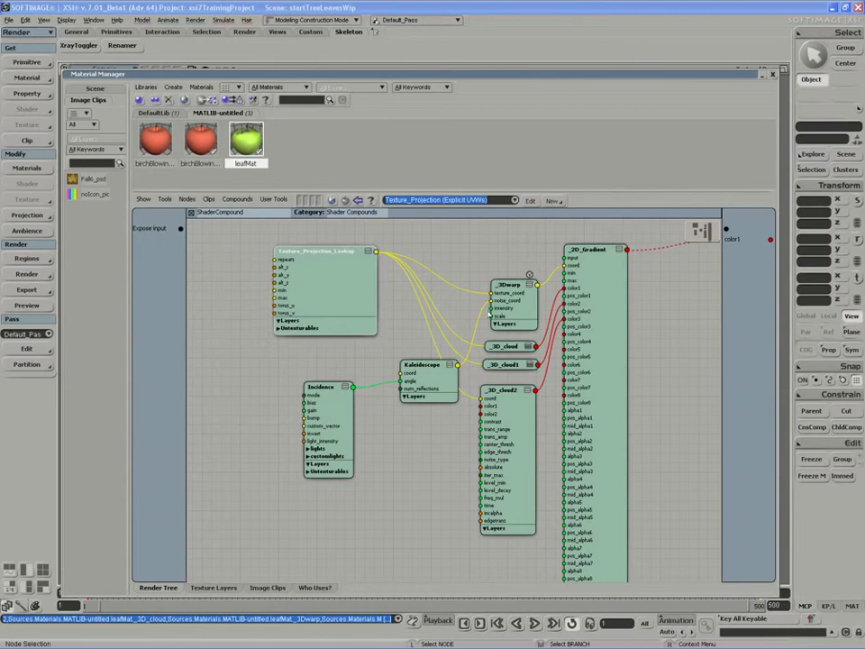
Reposition the _3Dwarp node and the Kaleidoscope branch with Incidence to clear space between the nodes
drag(530, 276, 521, 269)
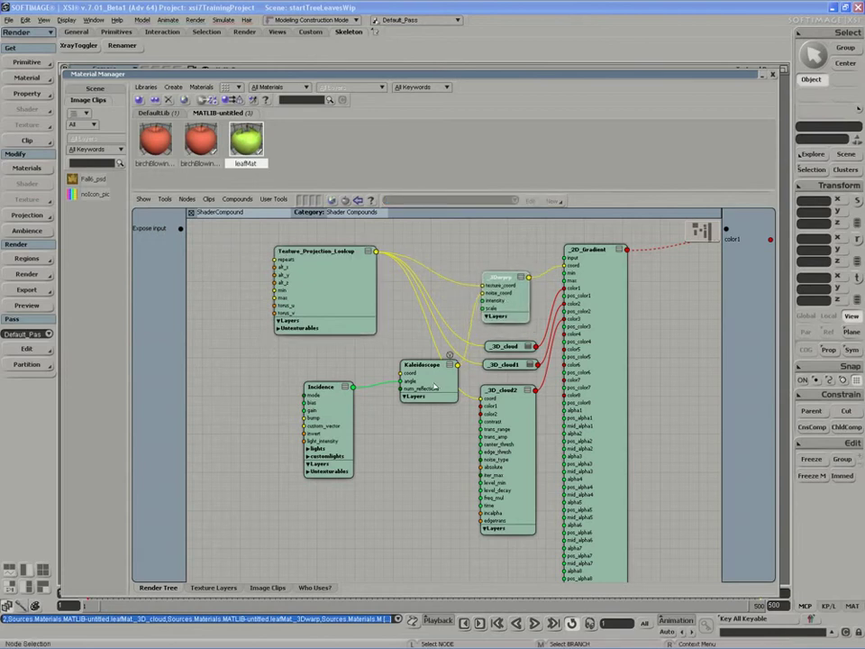
drag(434, 386, 432, 385)
middle_drag(432, 385, 400, 397)
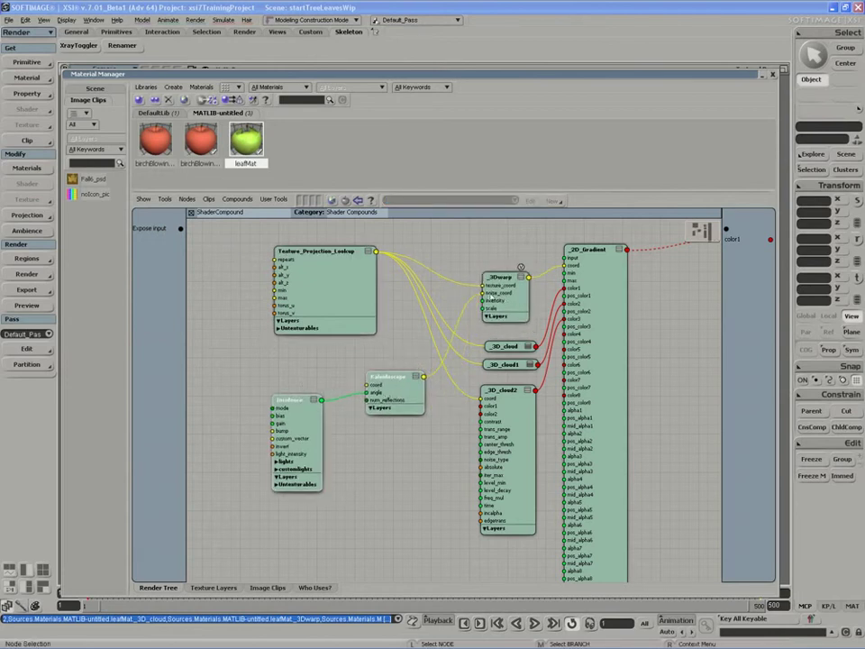
Expose the _3Dwarp node's intensity and scale as compound inputs named "Warp intensity" and "Warp scale"
drag(181, 229, 495, 300)
mouse_move(182, 229)
mouse_down()
mouse_move(417, 304)
mouse_move(494, 312)
mouse_move(181, 246)
mouse_up()
double_click(147, 240)
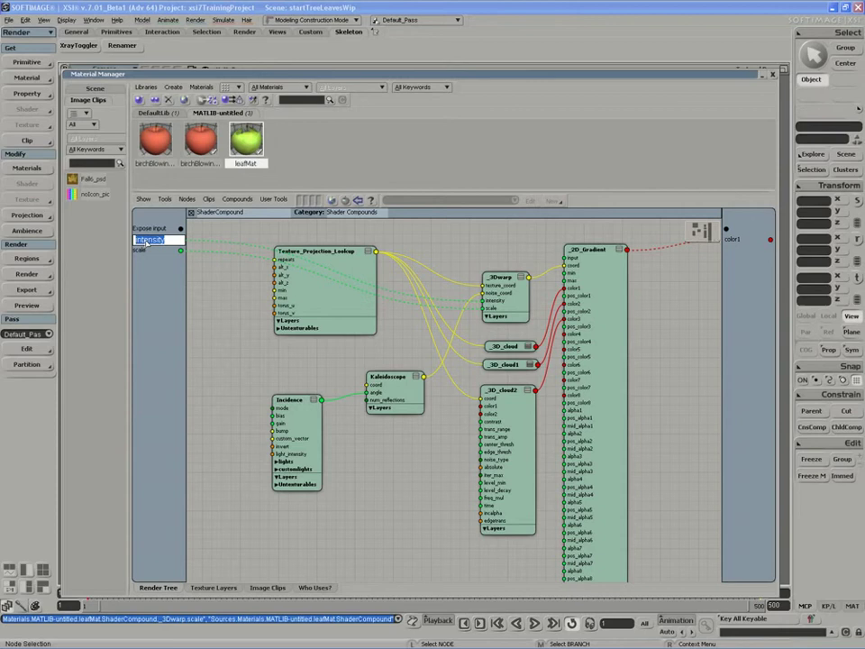
text(Warp intensity)
key(Return)
double_click(144, 251)
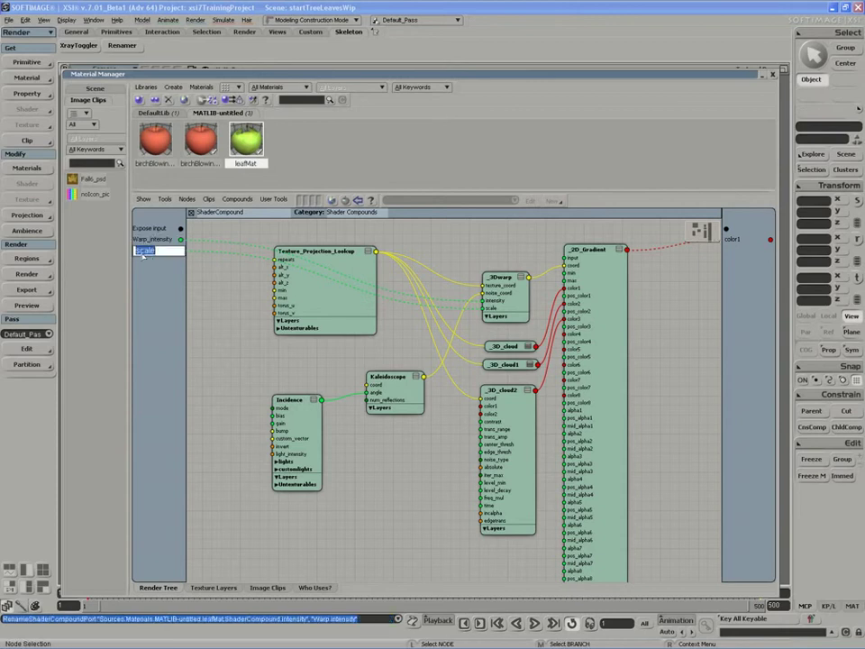
text(Warp scale)
key(Return)
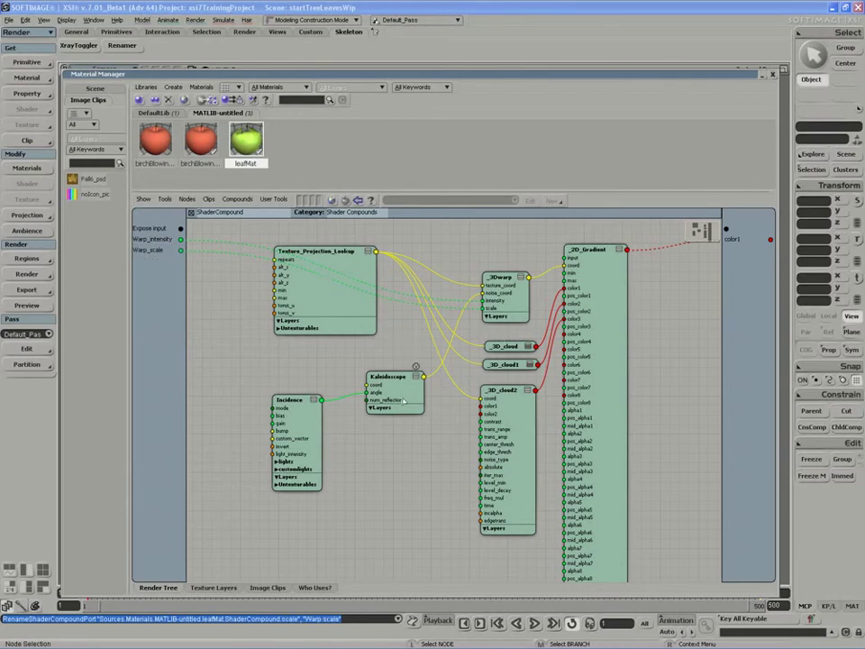
Expose the Kaleidoscope node's coord and num_reflections parameters as inputs of the compound
drag(390, 396, 392, 389)
scroll(391, 389, up, 1)
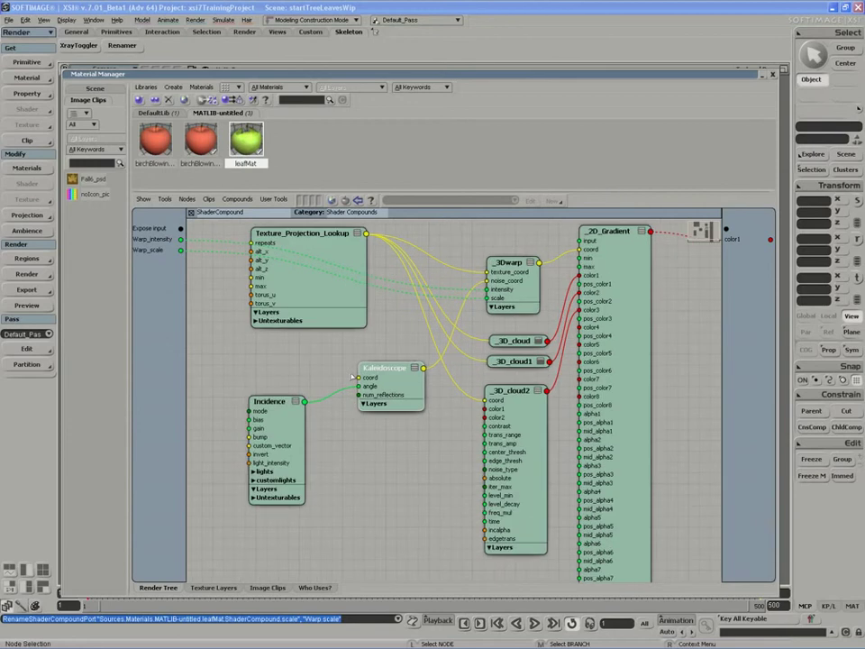
drag(181, 229, 394, 396)
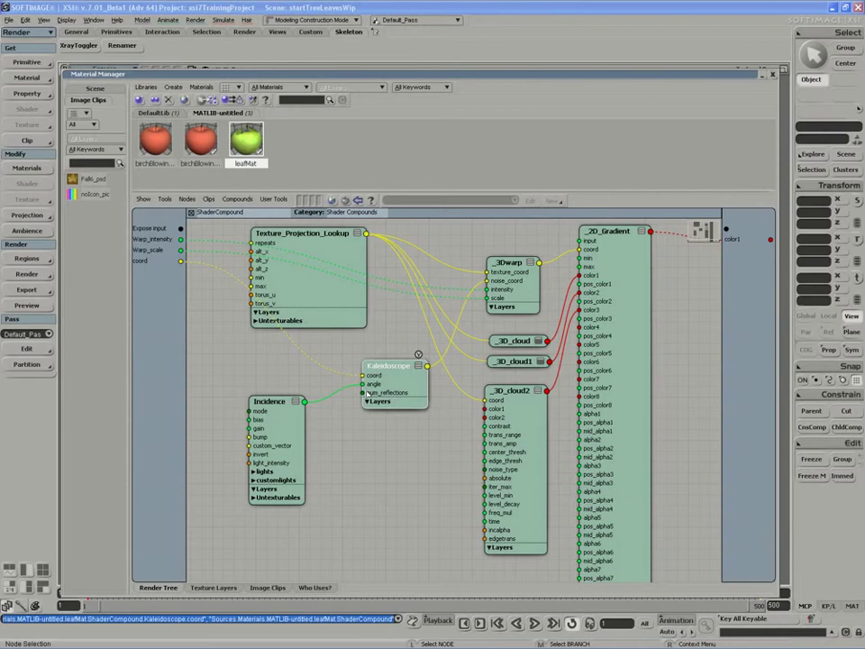
drag(182, 229, 363, 393)
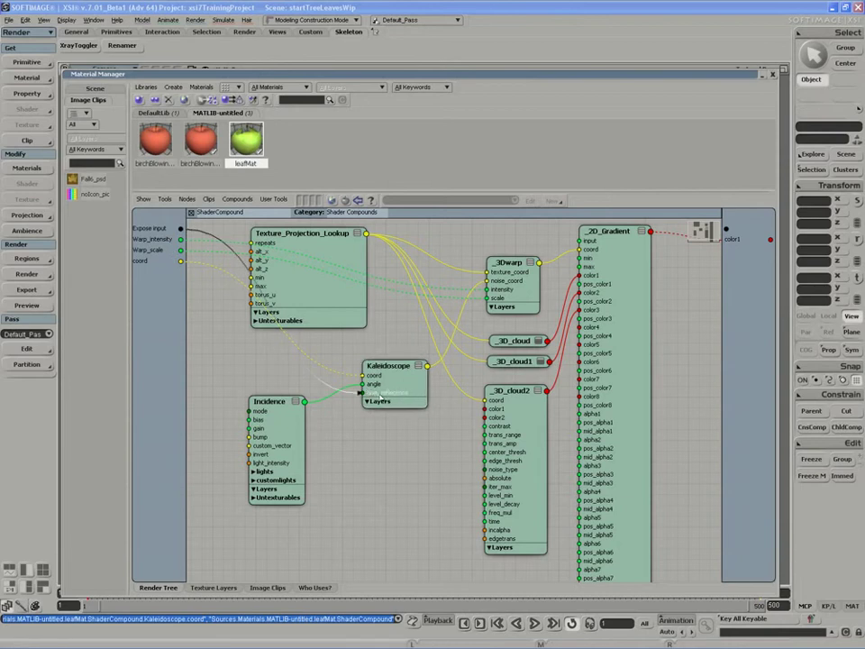
Rename the exposed coord input as "Kaleidoscope Coord"
double_click(149, 261)
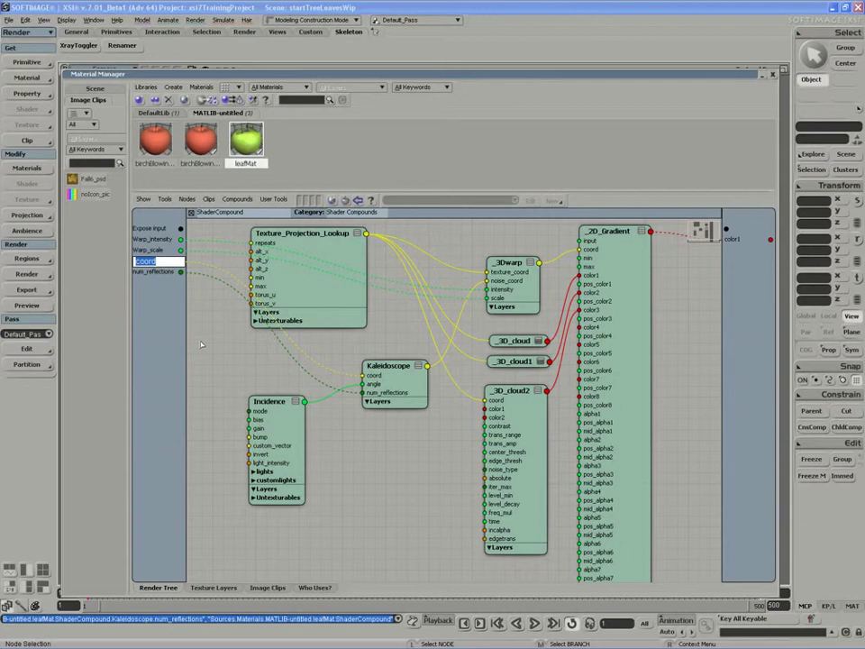
text(Kaleidoscope)
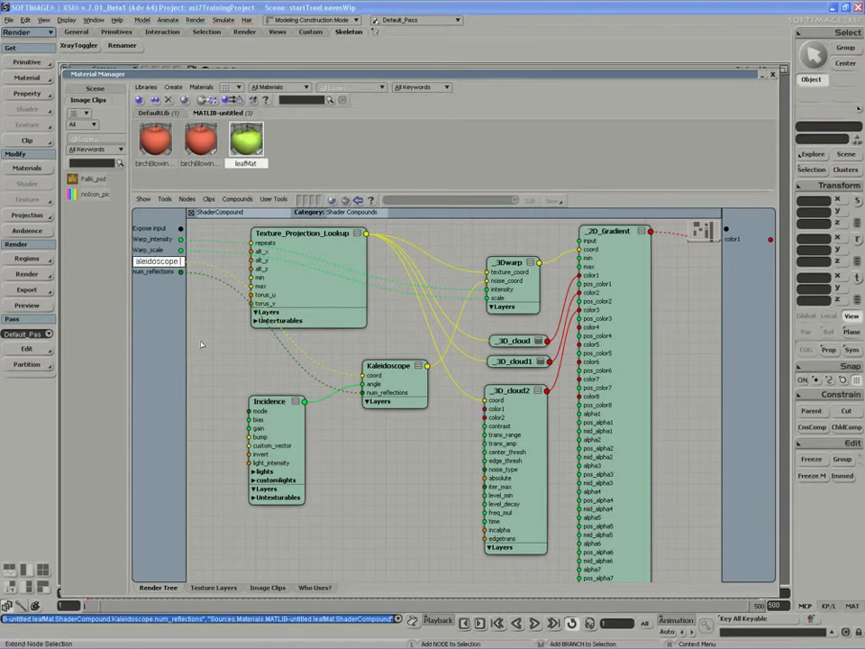
text( Coord)
key(Return)
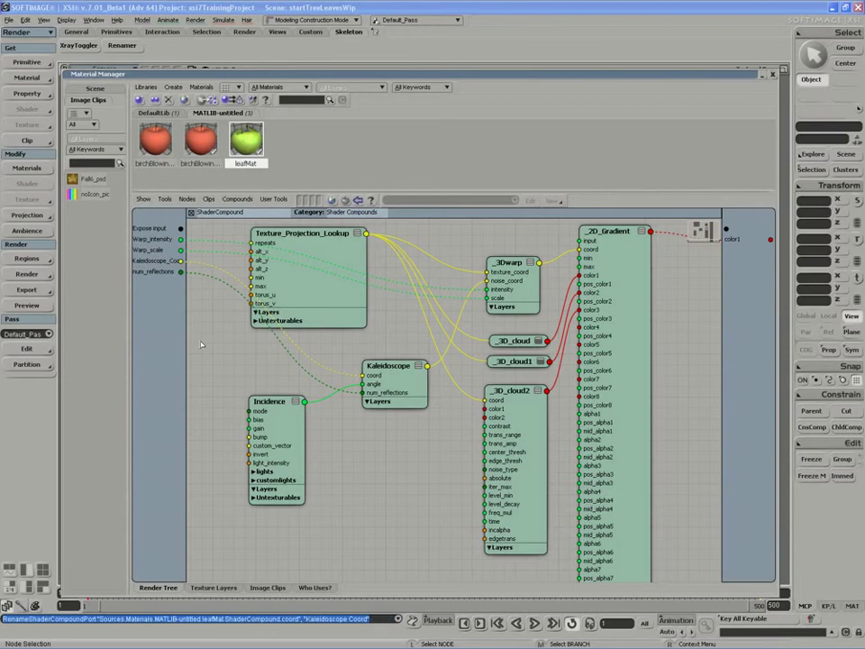
Rename the exposed num_reflections input of the compound as "Kal num_reflections"
double_click(144, 273)
click(141, 274)
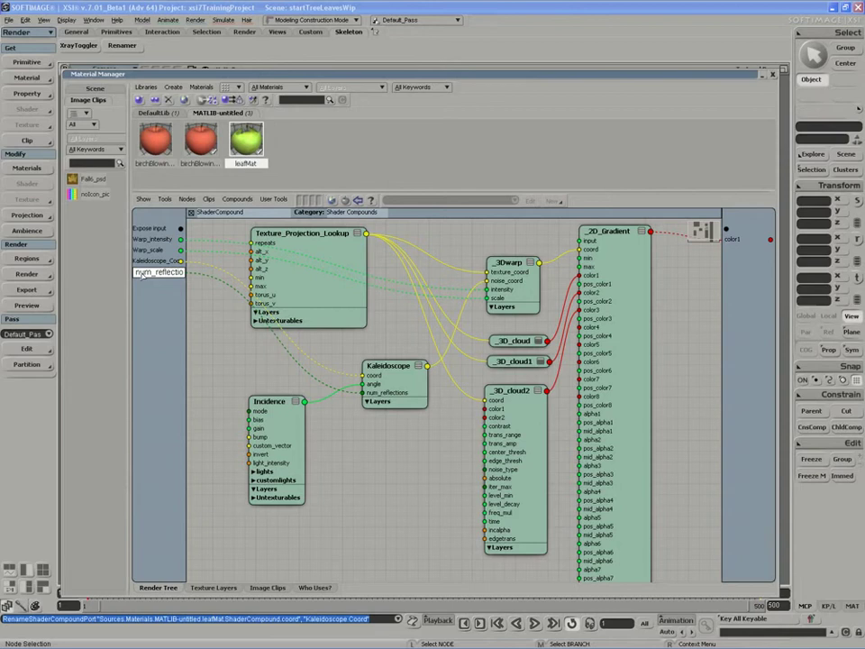
text(Kal )
text(_)
key(Return)
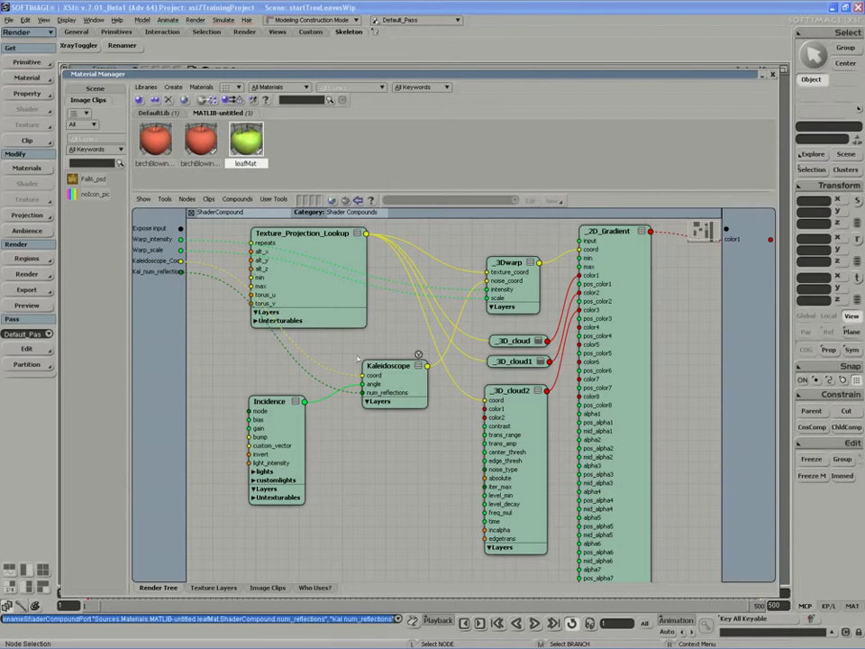
Shift the Incidence node and expose its bias and gain parameters as inputs of the compound
key(z)
drag(323, 429, 345, 433)
drag(284, 434, 288, 429)
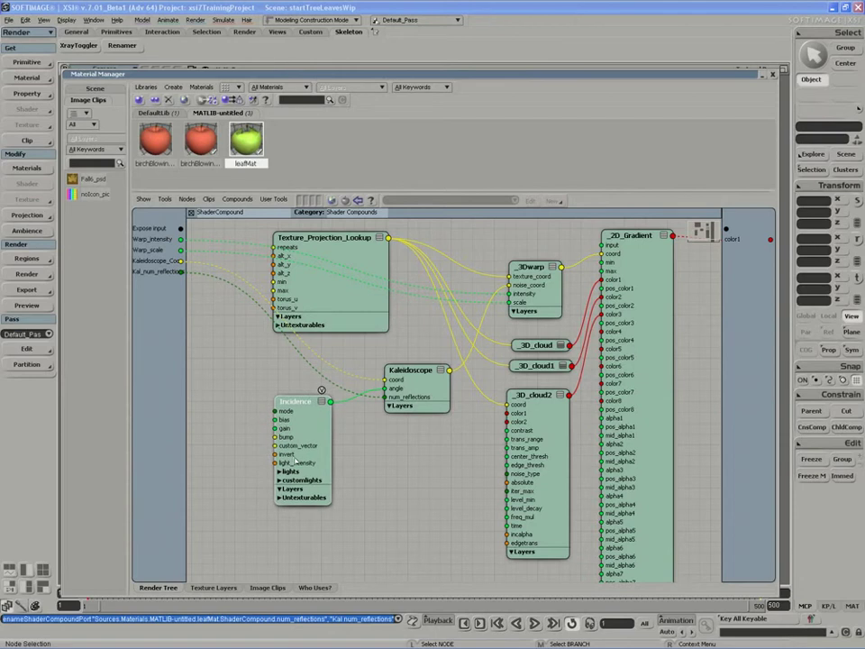
drag(180, 228, 296, 430)
Nudge the Kaleidoscope, _3Dwarp and Incidence nodes for clearer links, and expose Incidence's invert parameter as a compound input
drag(420, 378, 408, 374)
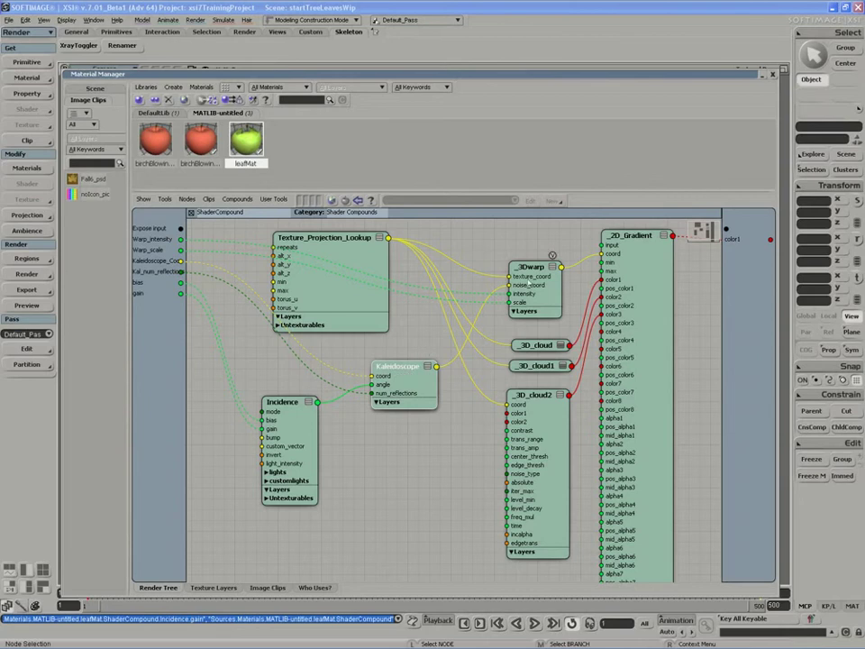
drag(541, 267, 531, 265)
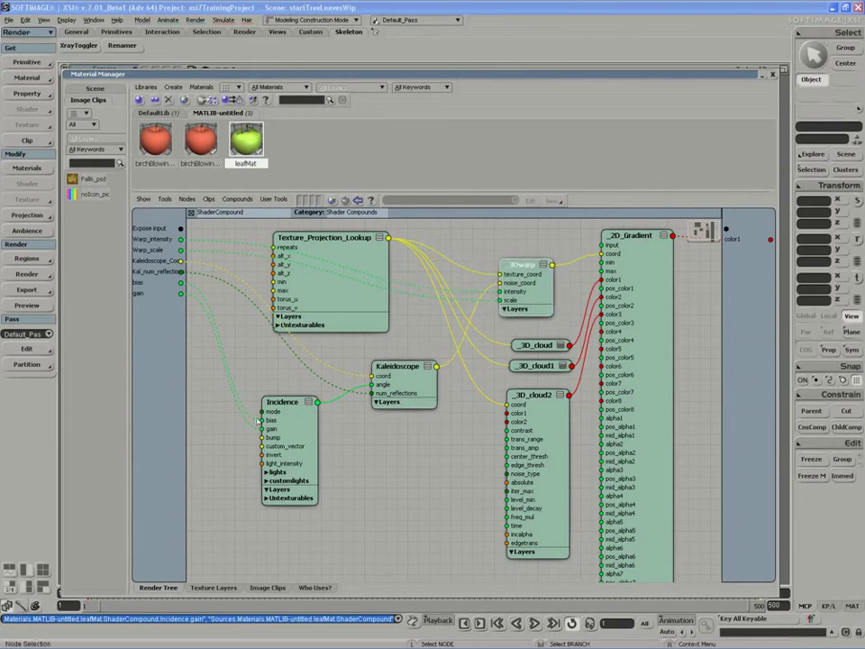
drag(262, 420, 266, 420)
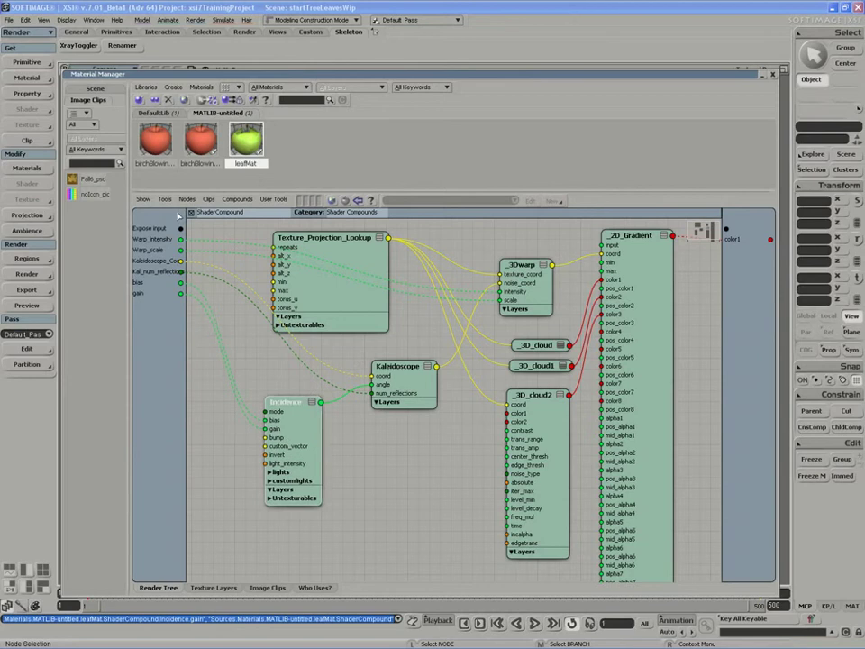
drag(180, 228, 267, 455)
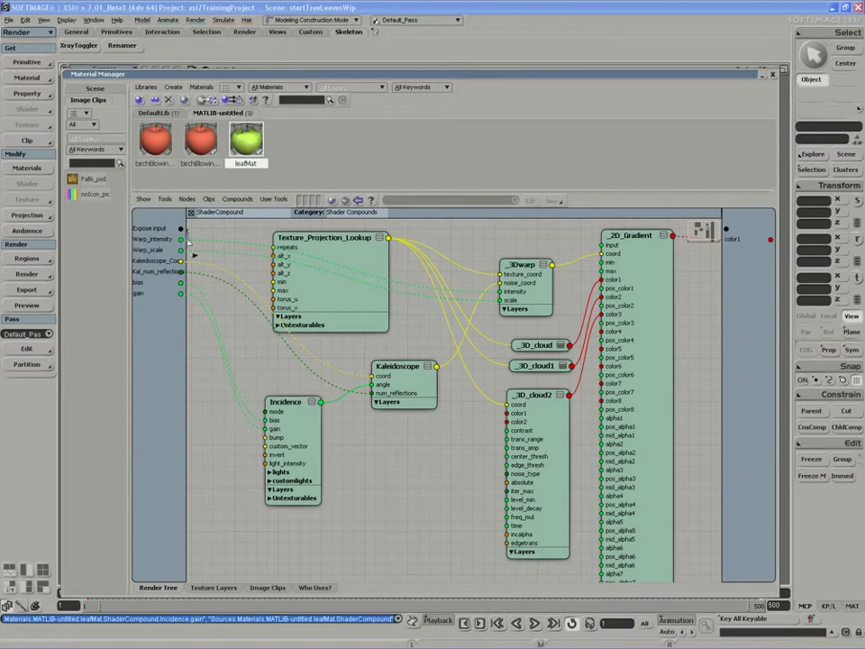
Rename the exposed bias and gain inputs as "Incidence bias" and "Incidence gain"
double_click(142, 284)
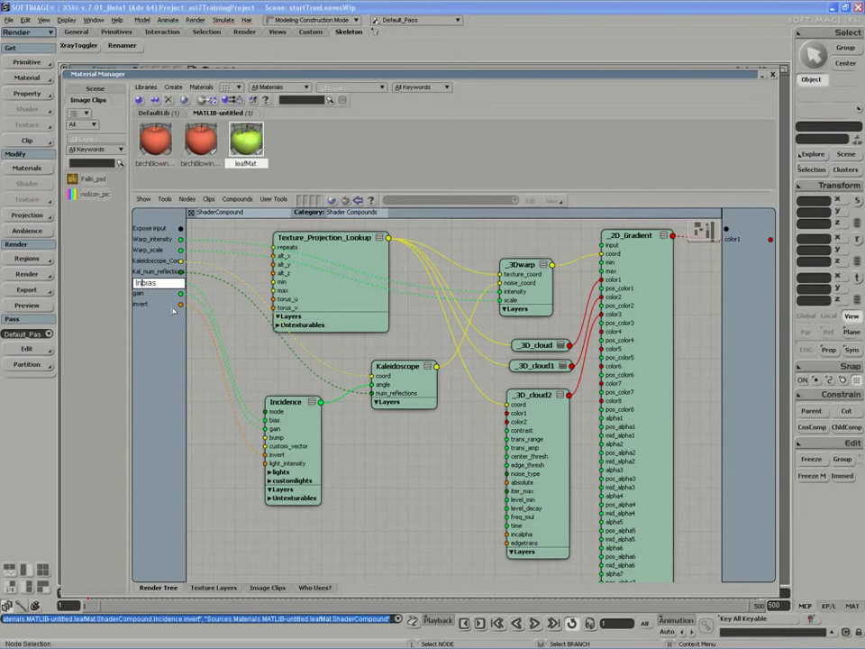
text(Incidence_)
key(Return)
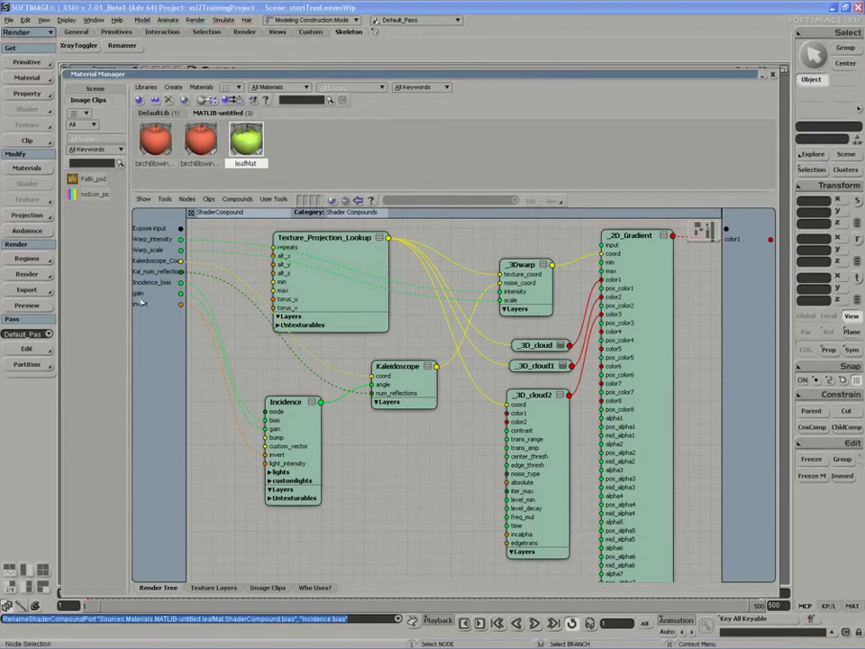
double_click(144, 293)
text(Inc)
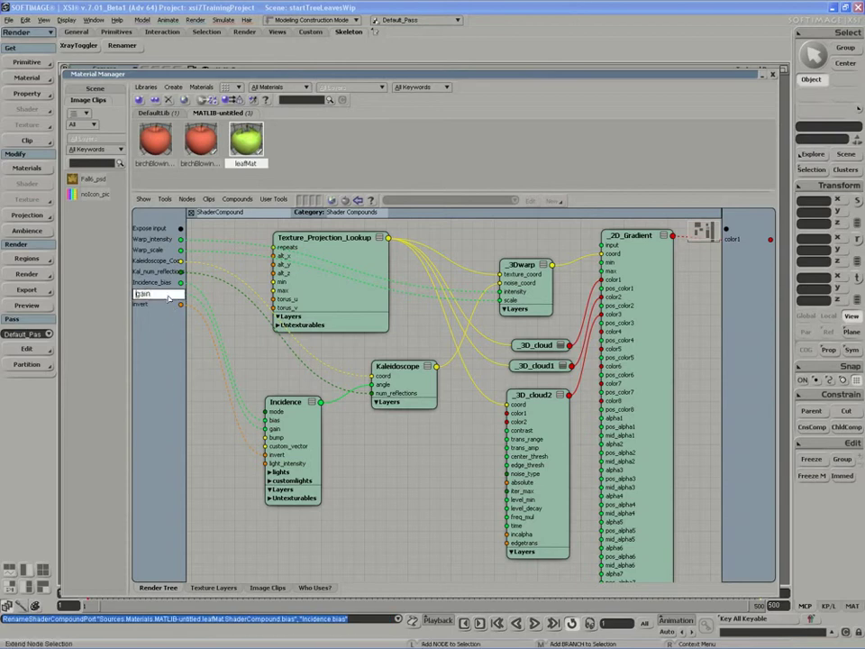
text(iden)
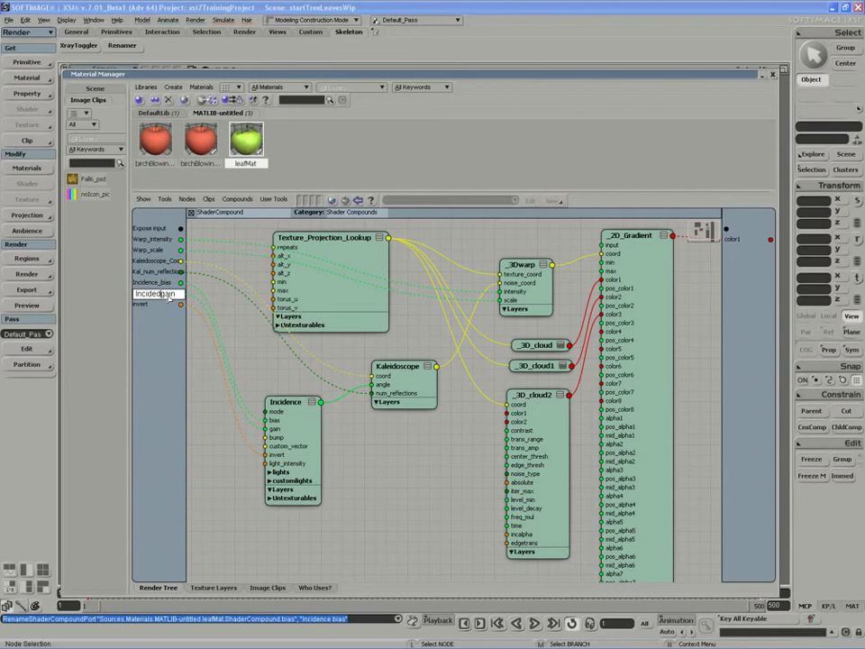
text(ce)
key(Return)
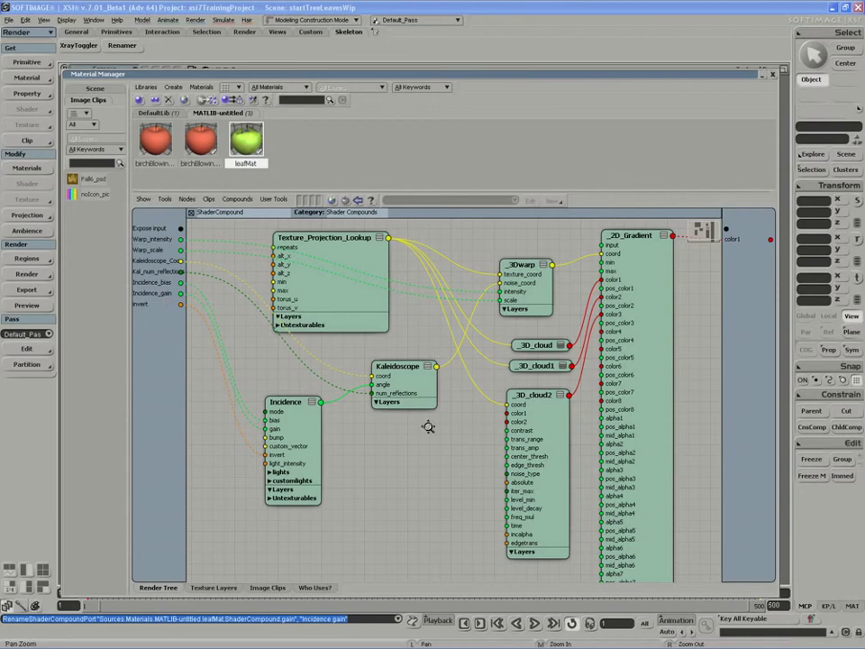
Spread the _3D_cloud1 and _3D_cloud2 nodes apart vertically and expand _3D_cloud1 to show its connected port
middle_drag(429, 429, 385, 428)
drag(498, 401, 470, 372)
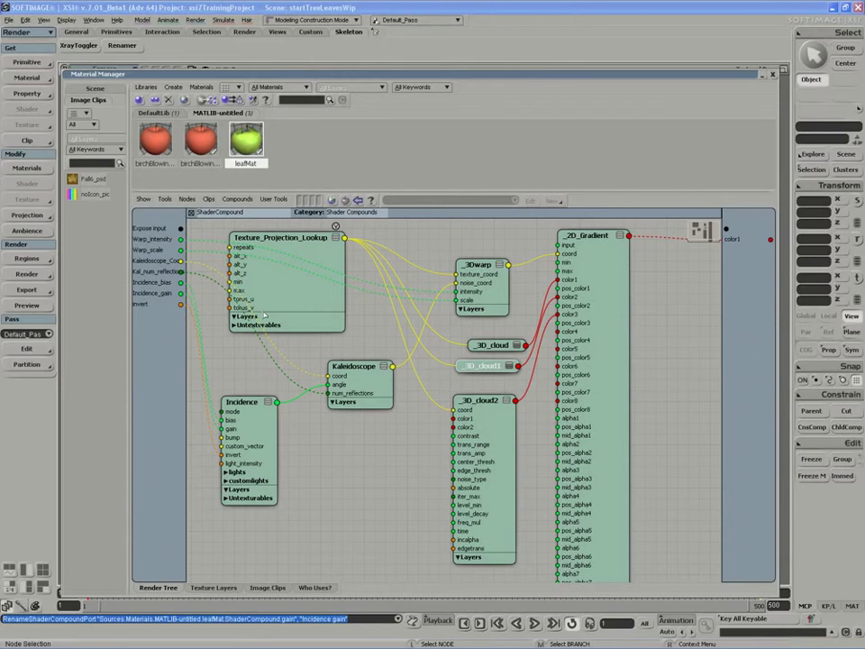
drag(492, 400, 497, 451)
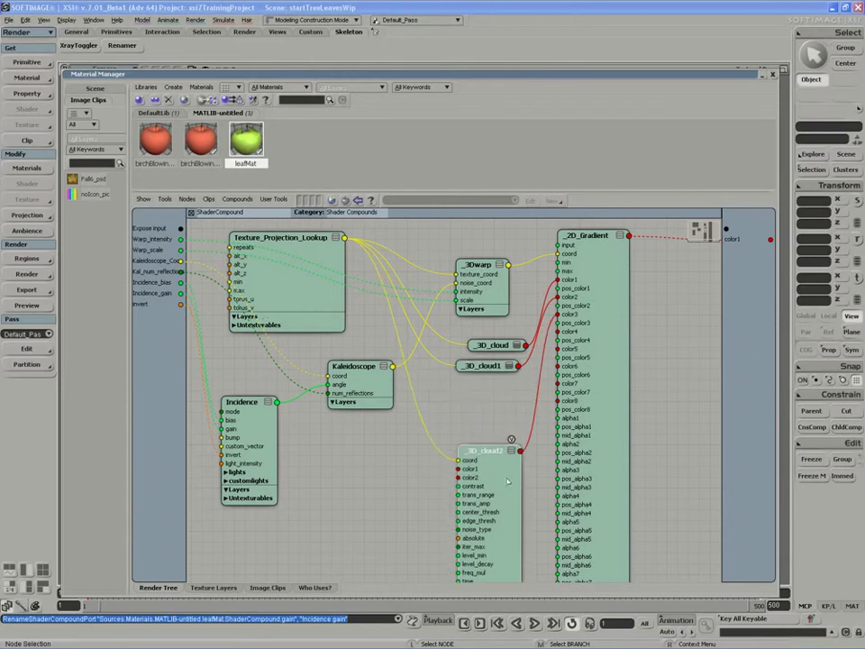
click(510, 366)
click(501, 348)
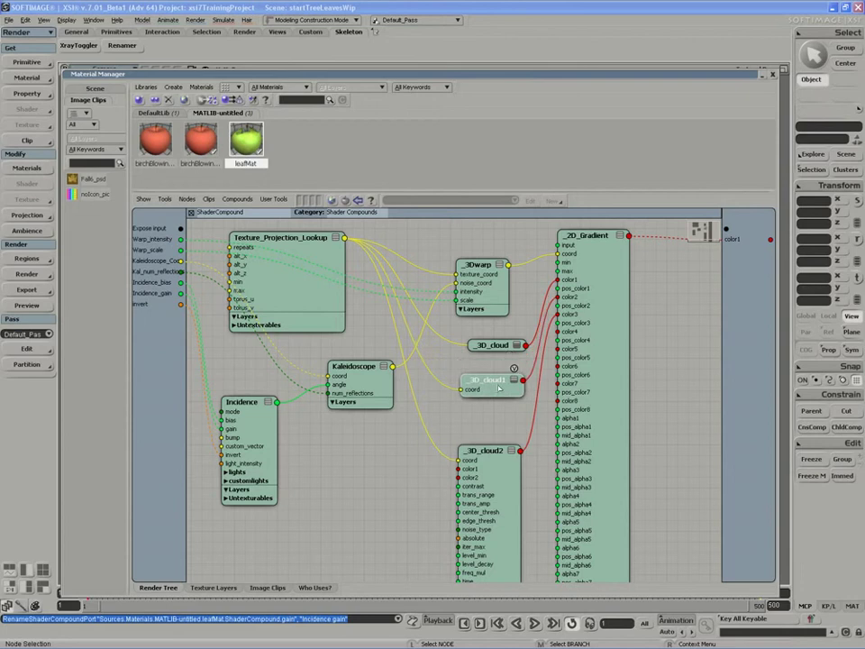
Move the _3D_cloud node just below _3Dwarp, expanding its full parameter list and collapsing it again
drag(502, 350, 493, 334)
click(506, 332)
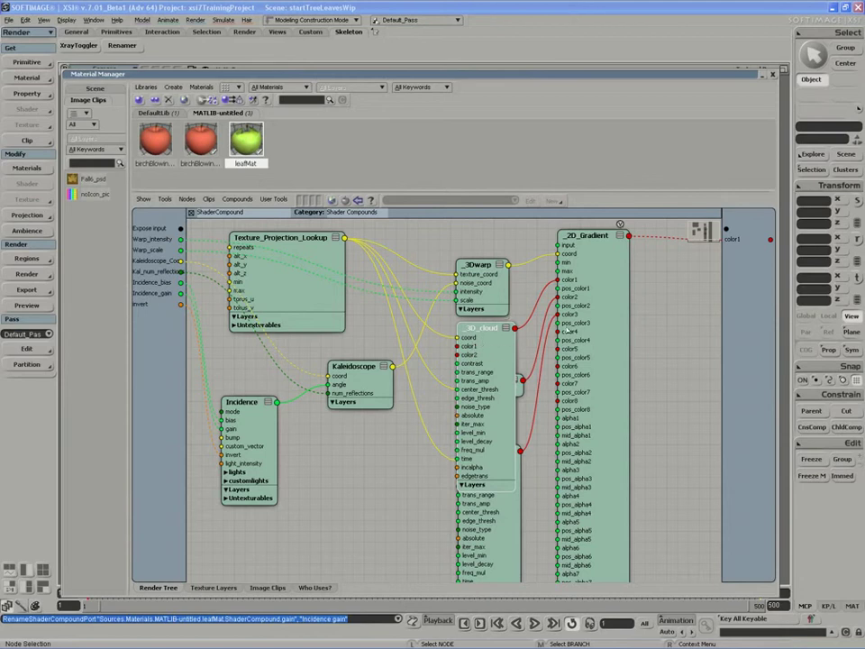
drag(486, 344, 485, 347)
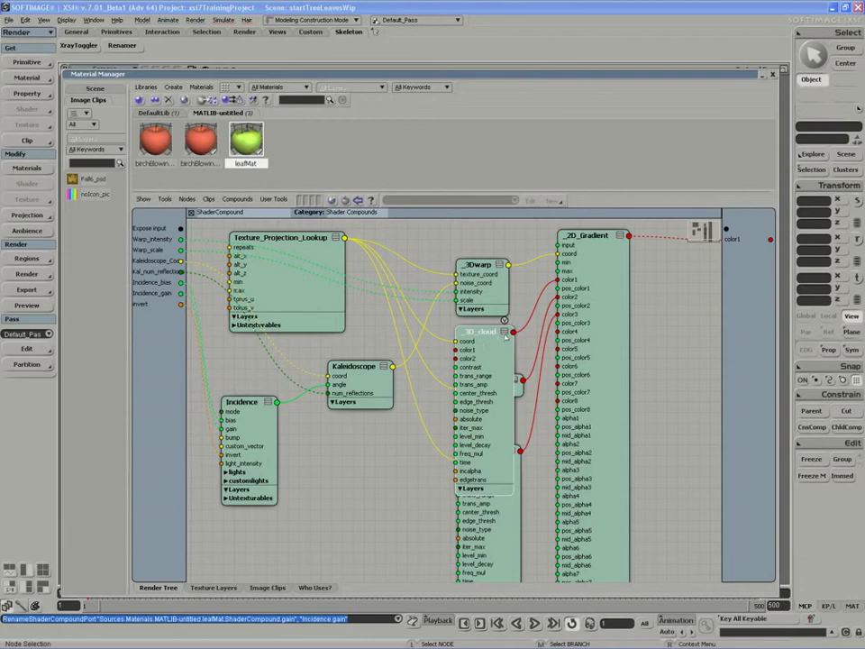
click(505, 332)
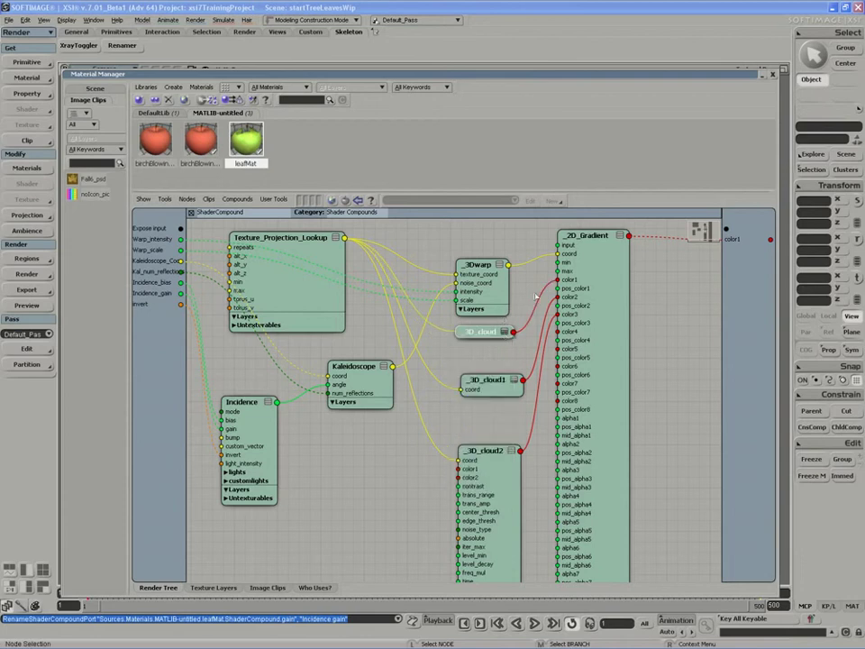
Disconnect the three cloud nodes from the _2D_Gradient node's color1, color2 and color3 inputs
drag(541, 302, 570, 296)
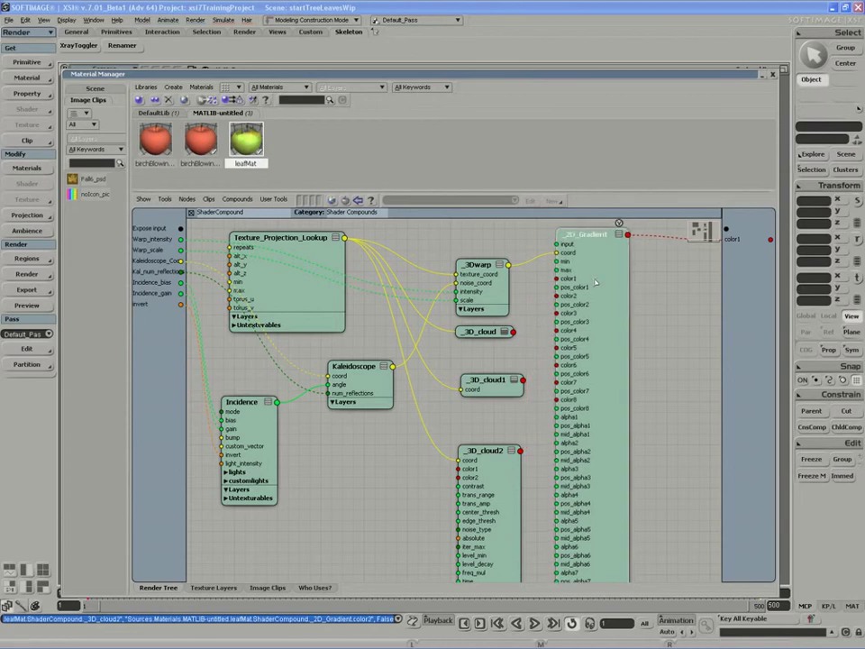
mouse_move(438, 78)
mouse_down()
mouse_move(447, 87)
mouse_move(444, 78)
mouse_up()
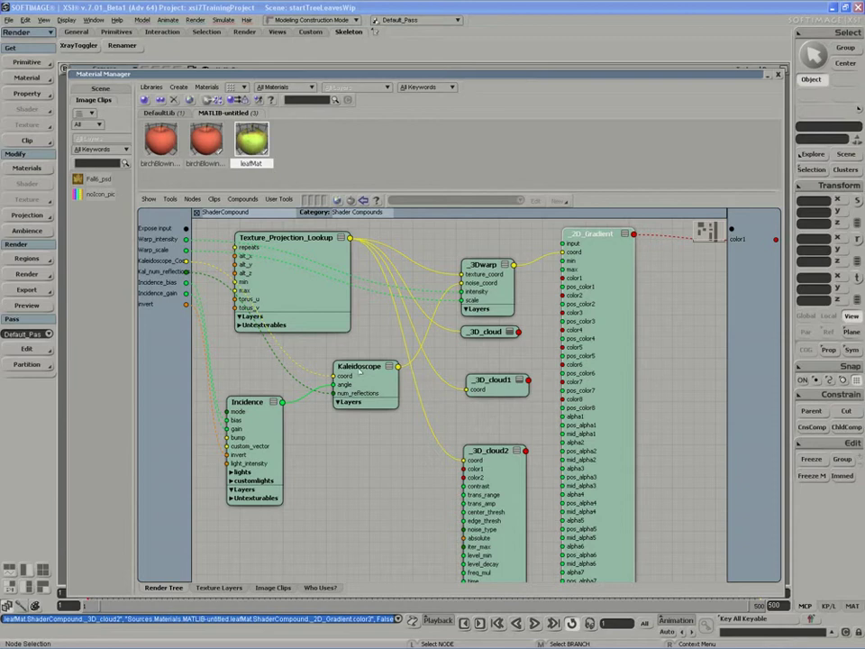
Name the shader compound "radial Wave Gradient" and close the compound view to return to the main render tree
double_click(225, 214)
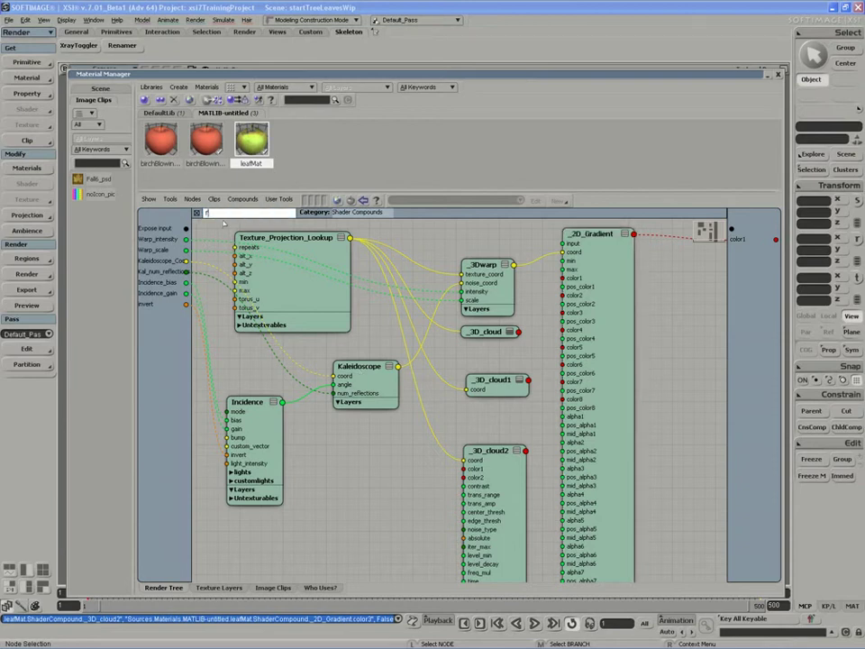
text(radial Wave Gradient)
key(Return)
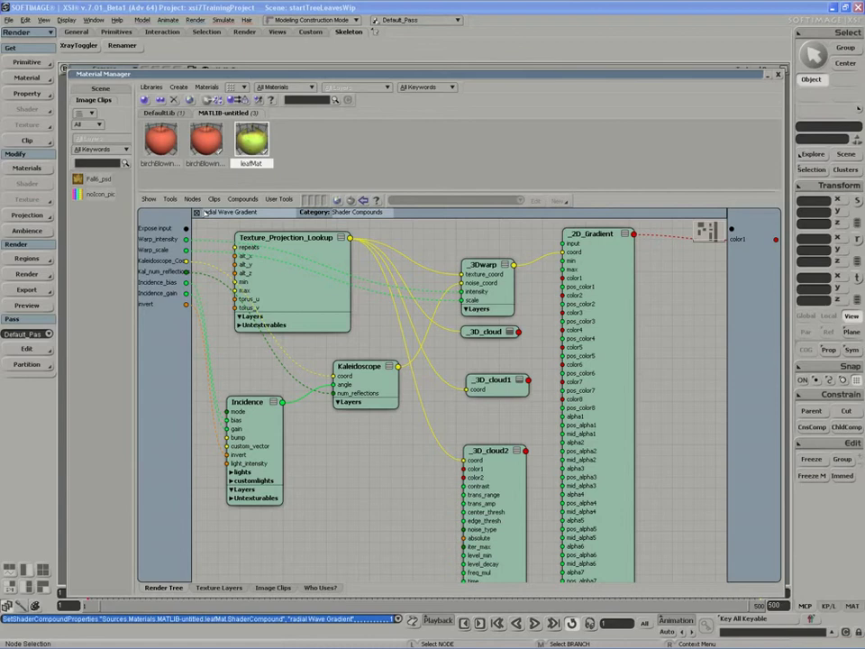
click(196, 214)
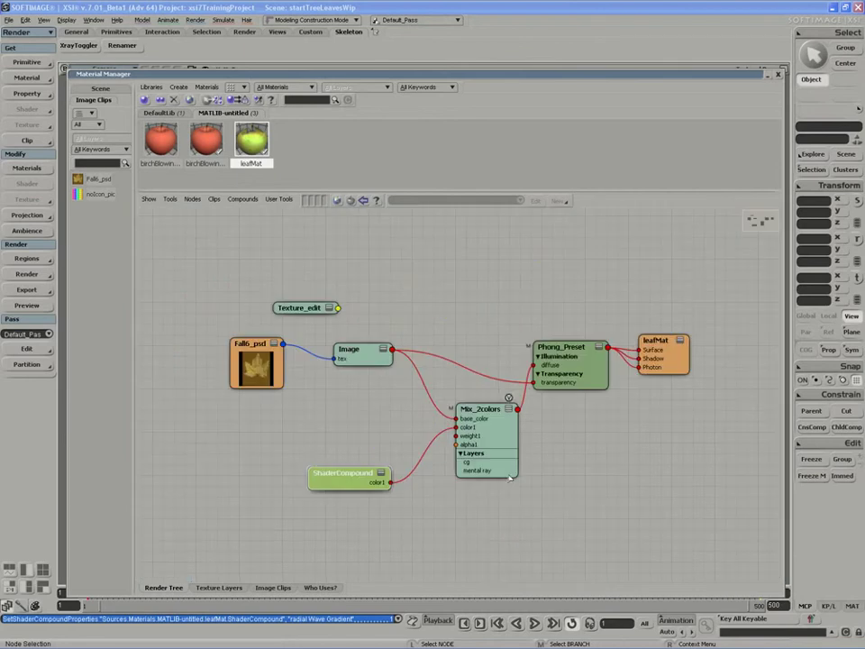
Expand and reposition the ShaderCompound node, and export it as "radial Wave Gradient" in the RTCompounds folder
click(381, 473)
drag(337, 475, 343, 438)
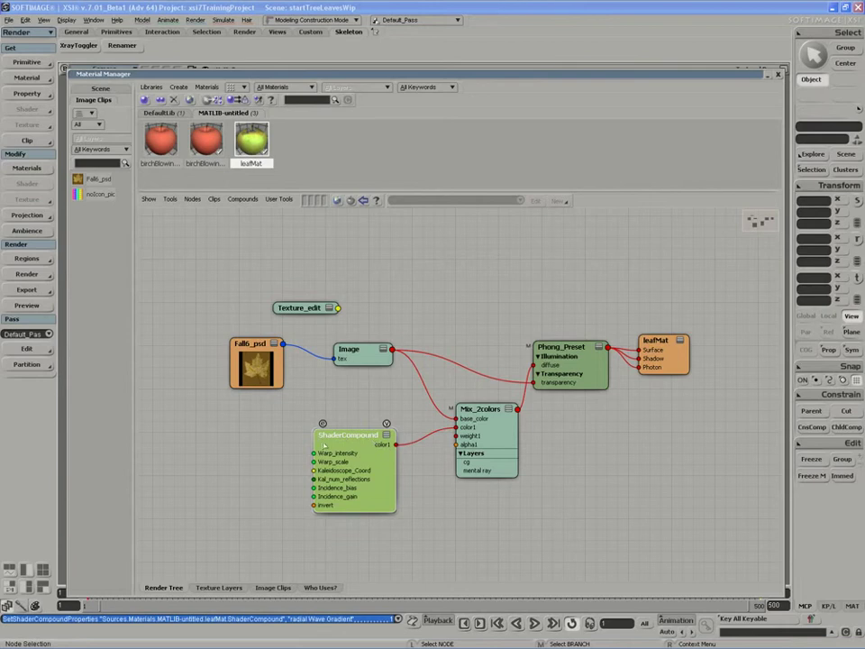
right_click(346, 441)
mouse_move(393, 518)
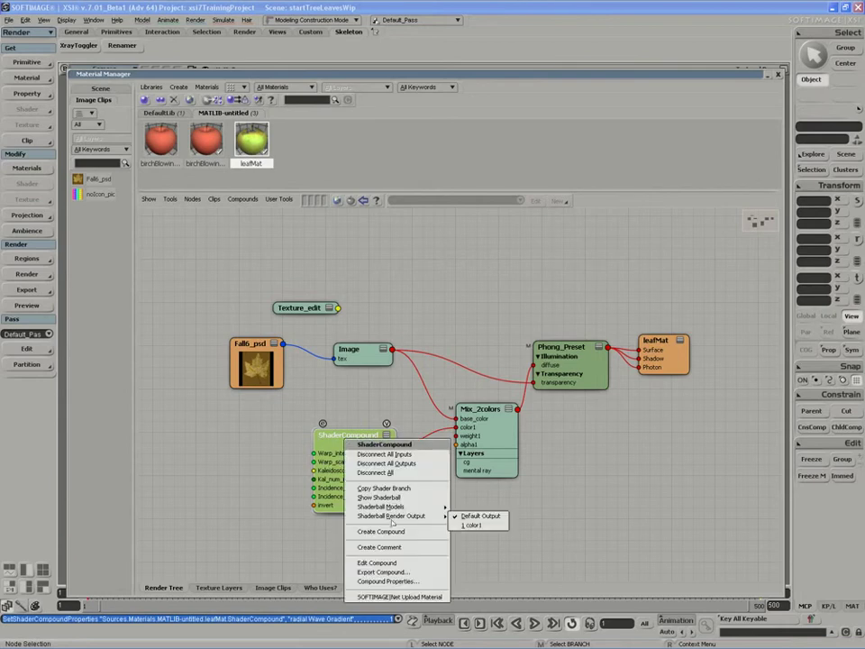
click(383, 572)
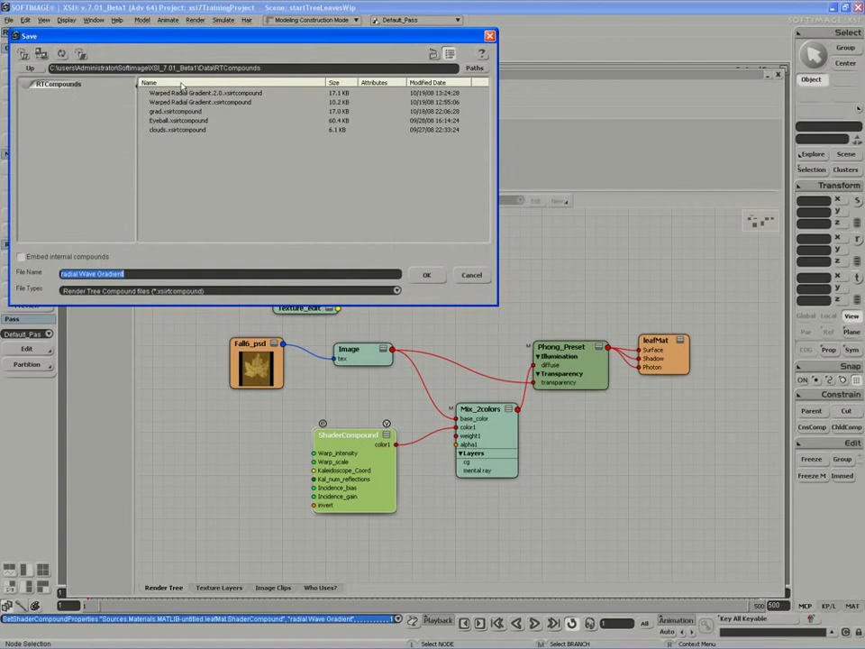
click(433, 278)
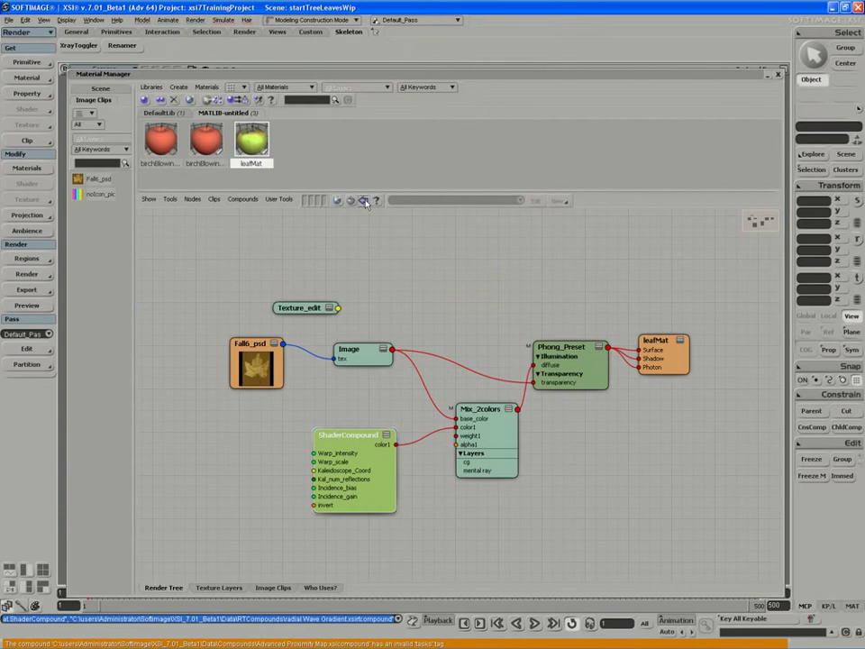
Show the Shader Compounds category in the render tree's node library and widen its list to read the compound names
click(363, 201)
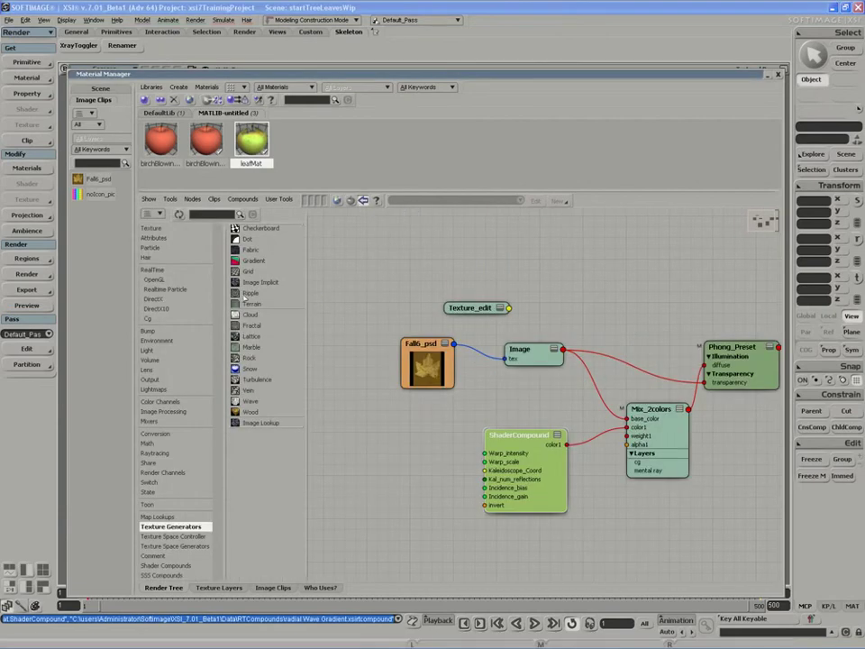
click(163, 565)
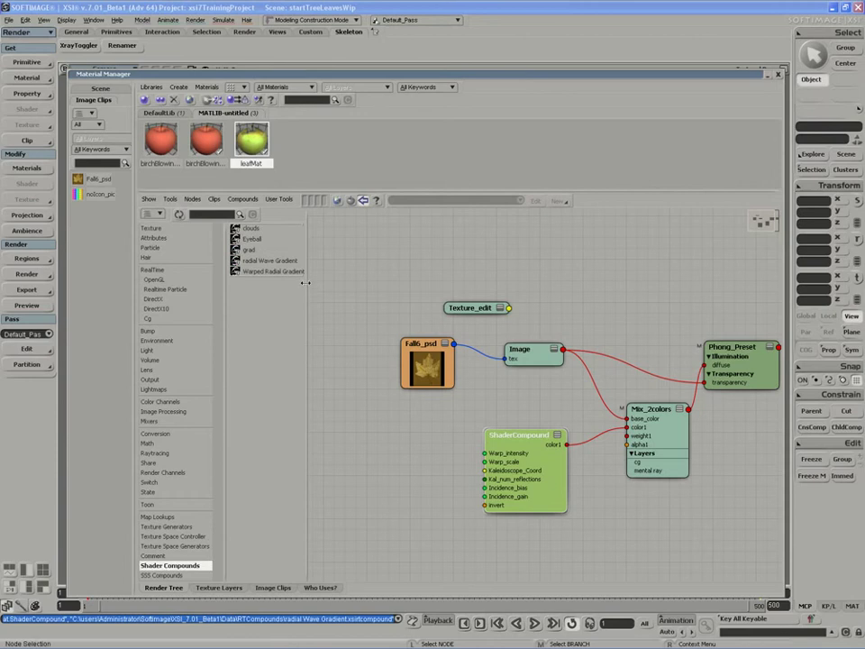
drag(307, 286, 347, 287)
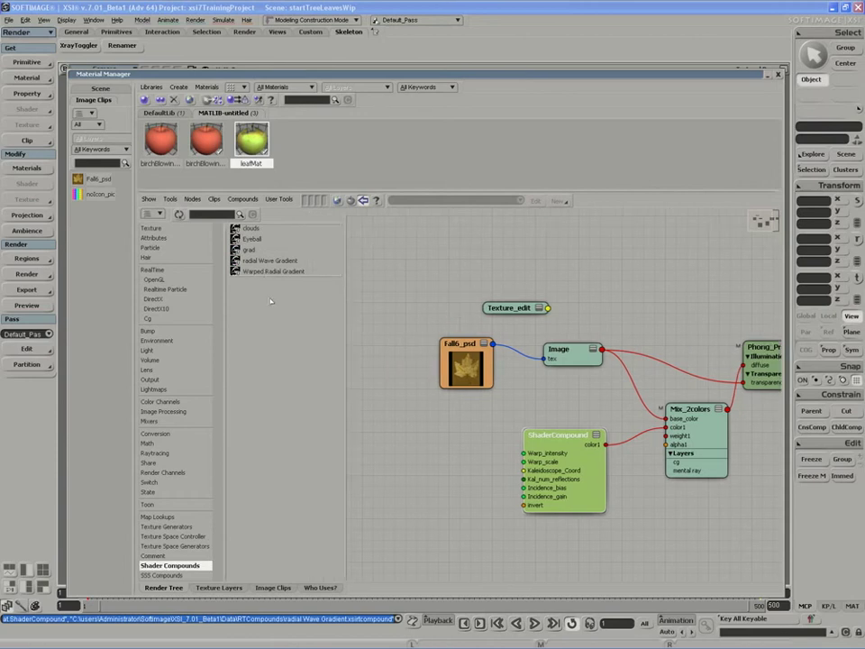
Add the Warped Radial Gradient compound from the library to the render tree and expand its inputs
drag(273, 271, 423, 431)
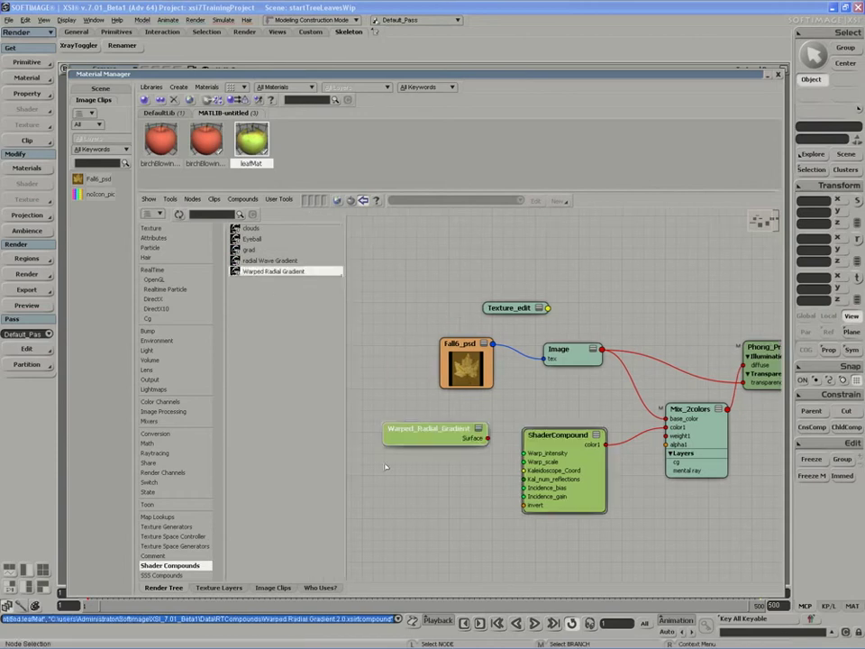
click(478, 429)
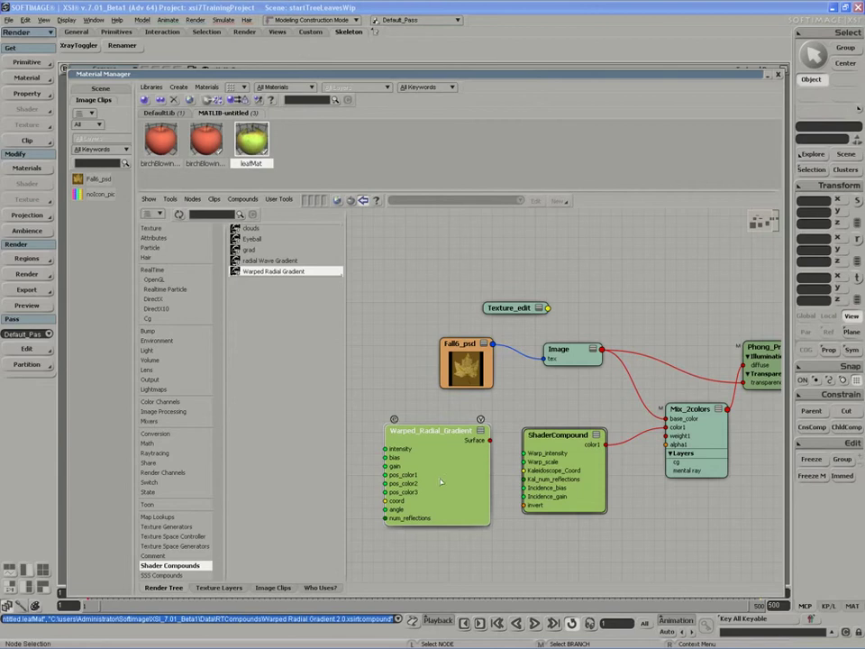
Move the Warped_Radial_Gradient node below Mix_2colors and delete it from the render tree
drag(440, 483, 618, 546)
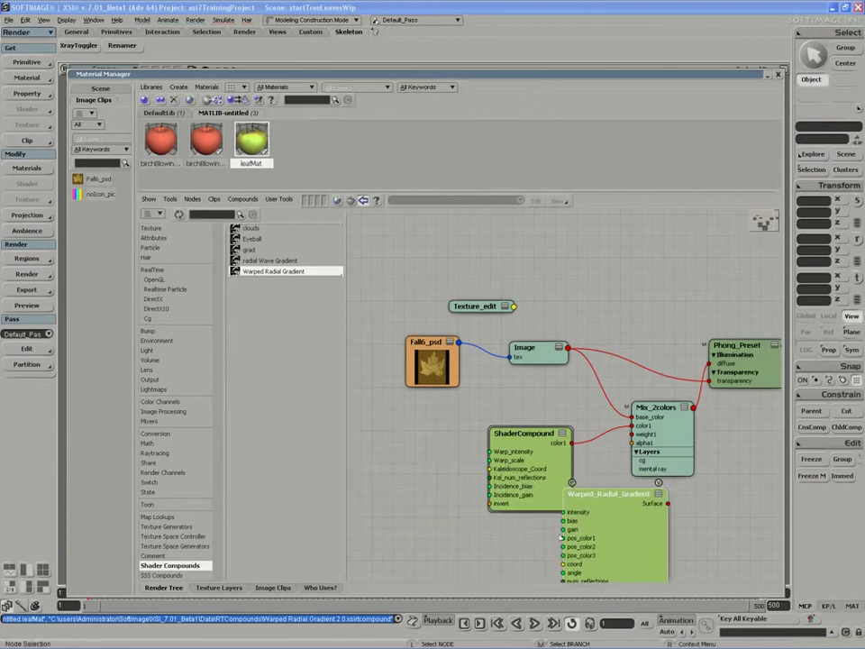
drag(634, 543, 614, 538)
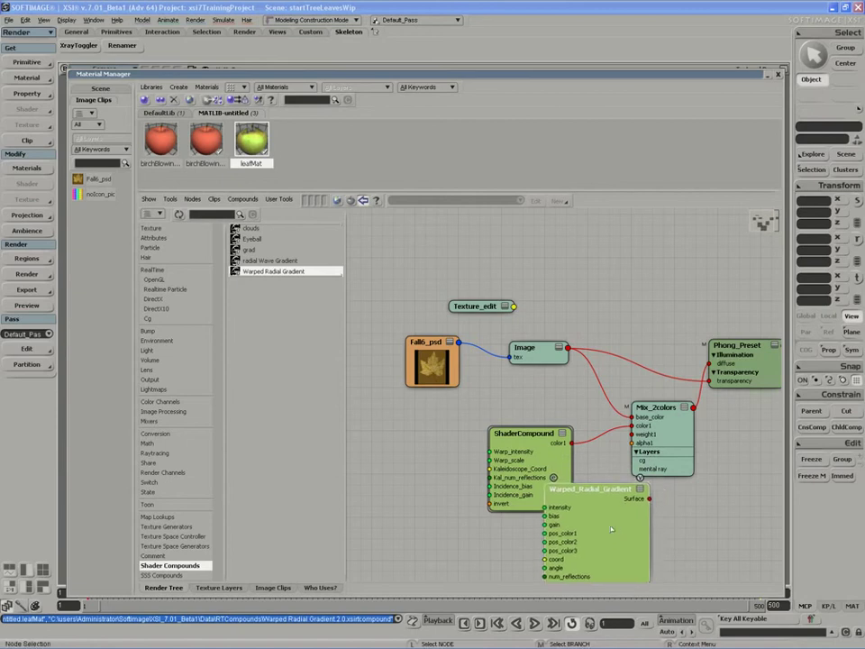
key(Delete)
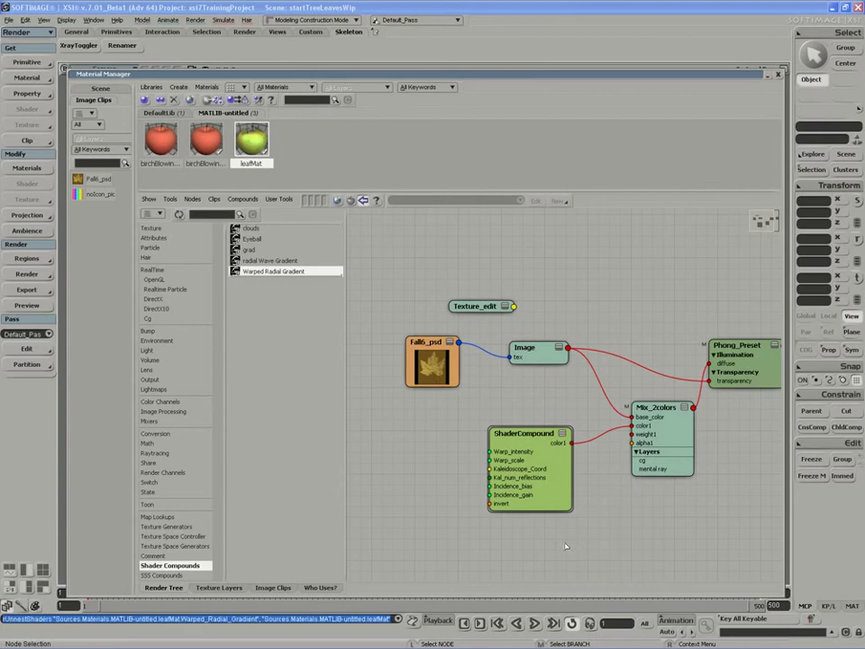
Close the ShaderCompound preview and draw a render region over most of the leaf in the camera view
click(498, 423)
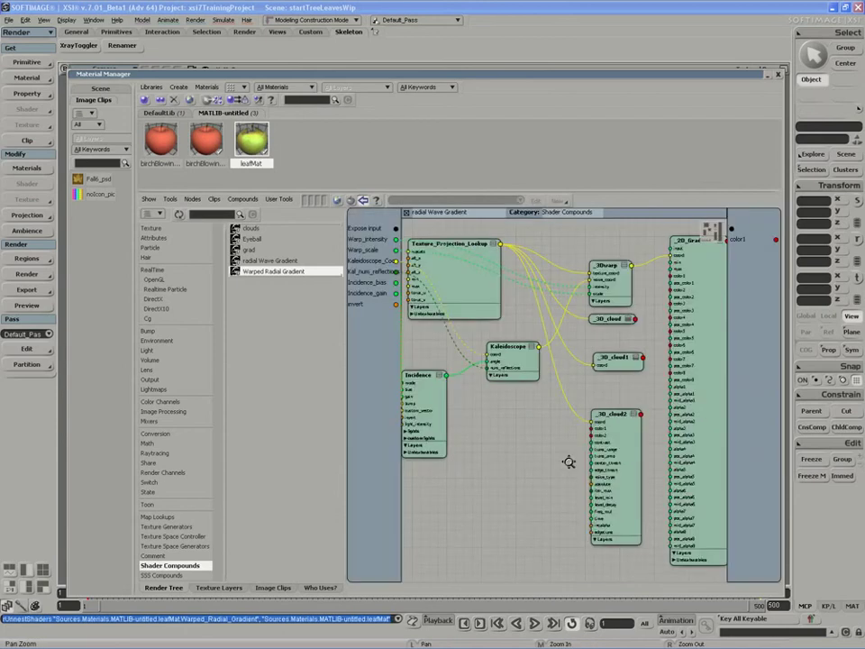
middle_click(509, 487)
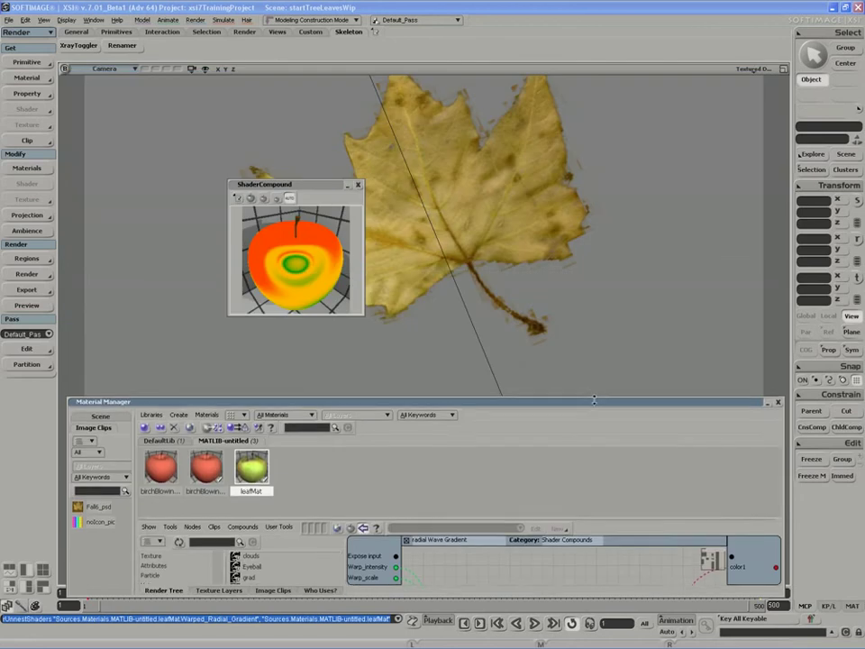
click(357, 184)
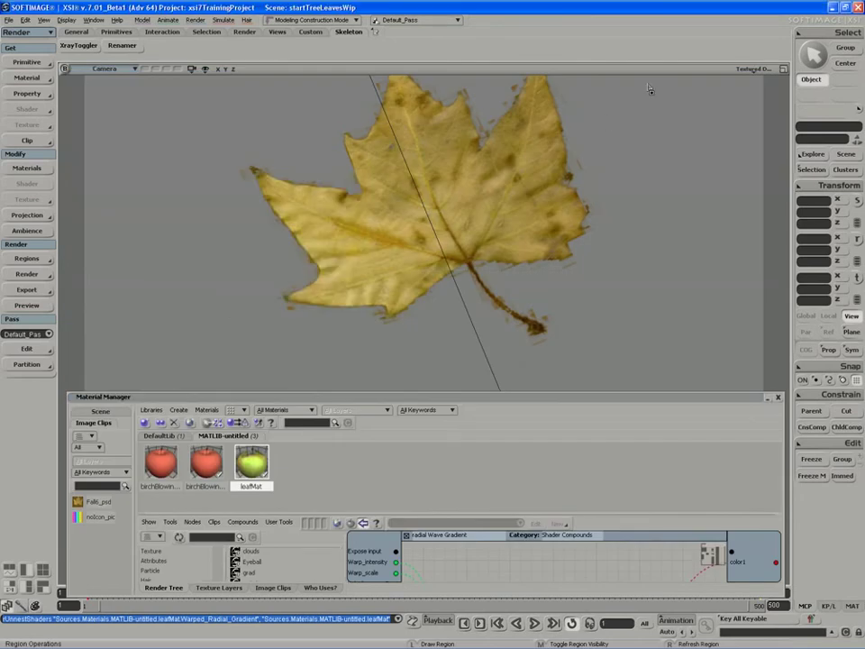
drag(648, 83, 274, 365)
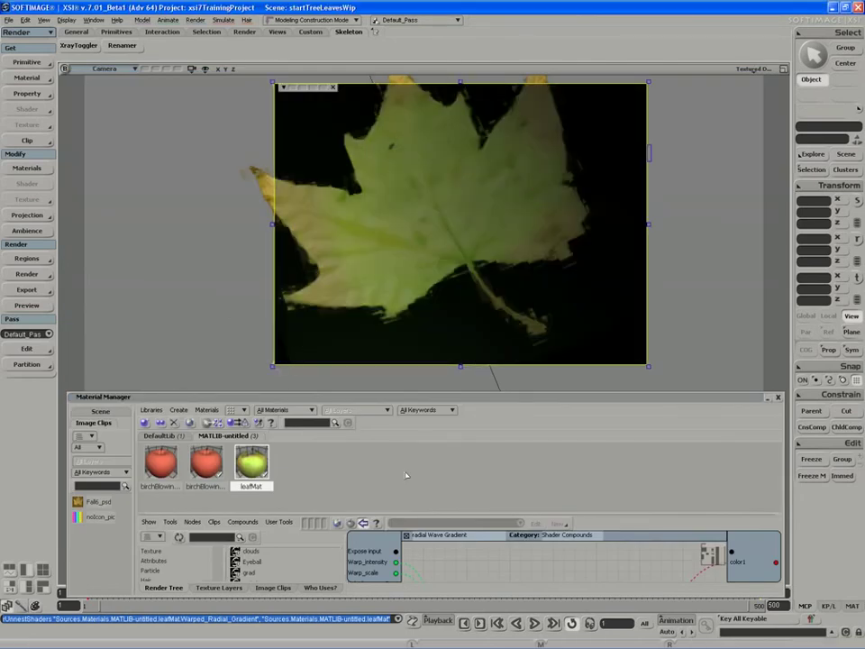
Move and enlarge the Material Manager, and close the compound's internal view to return to the leaf material's full render tree
drag(429, 398, 430, 149)
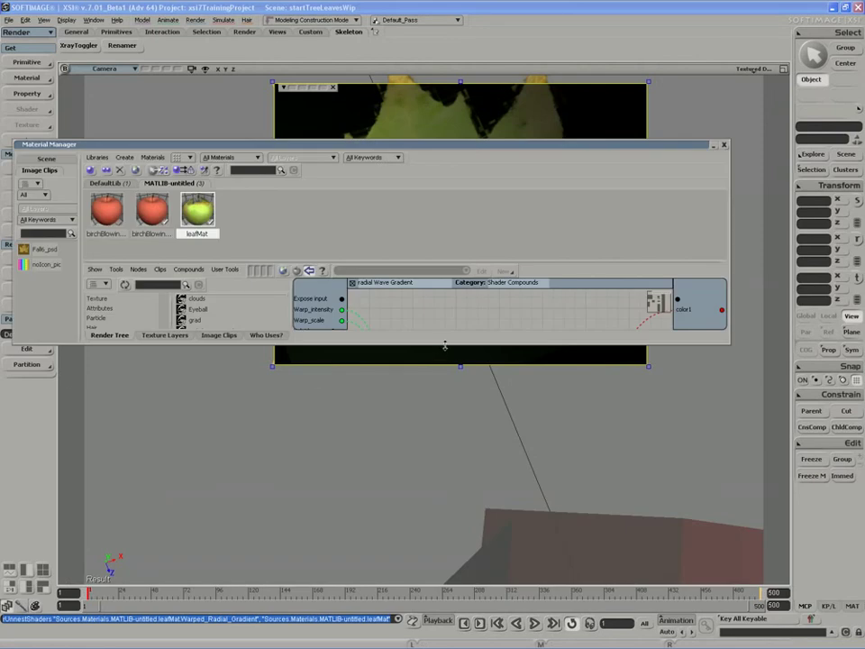
drag(448, 346, 455, 610)
key(z)
drag(494, 485, 415, 517)
click(353, 283)
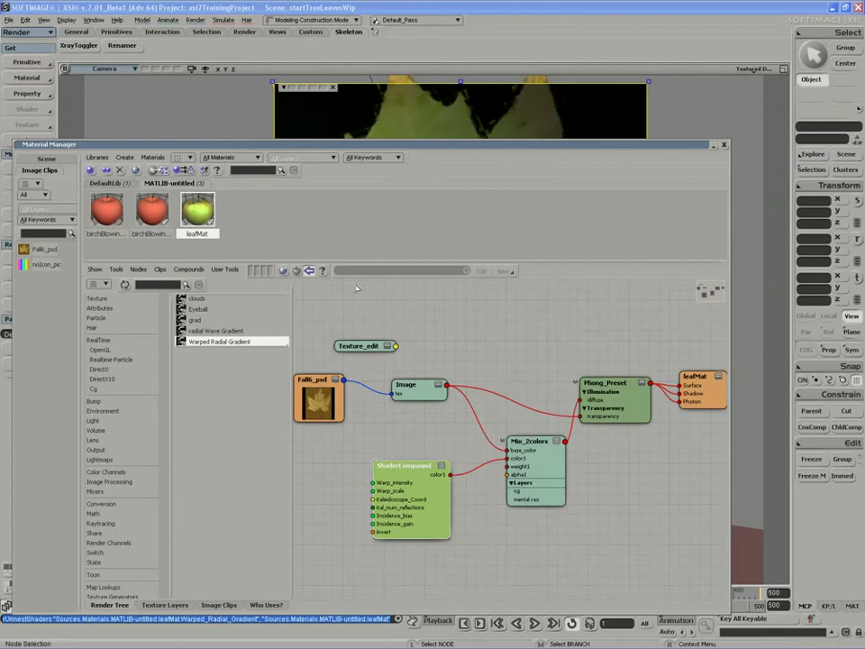
Connect ShaderCompound's color1 output to the diffuse input of Phong_Preset and uncover the leaf's render region
key(z)
drag(513, 384, 487, 382)
scroll(487, 382, up, 2)
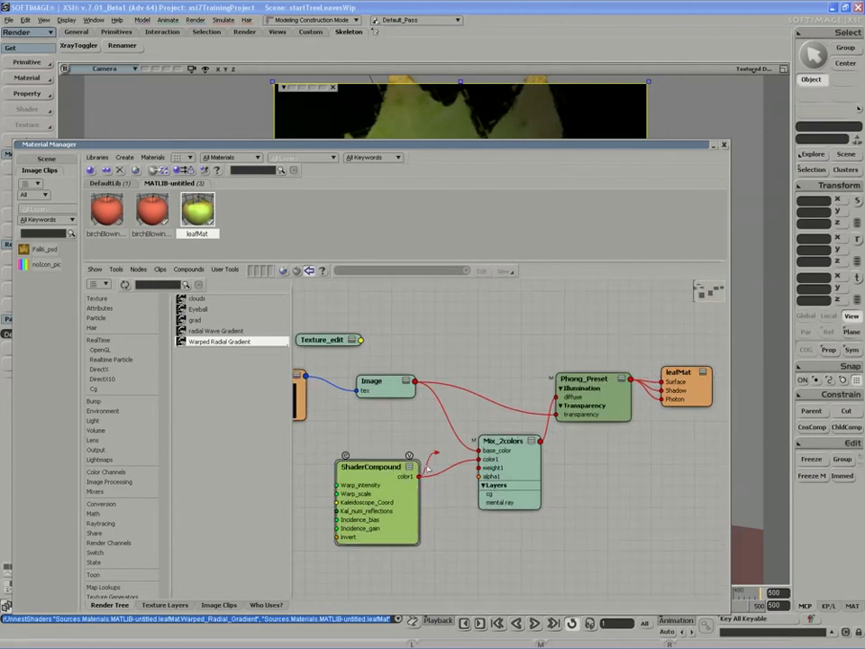
drag(419, 475, 576, 392)
click(601, 278)
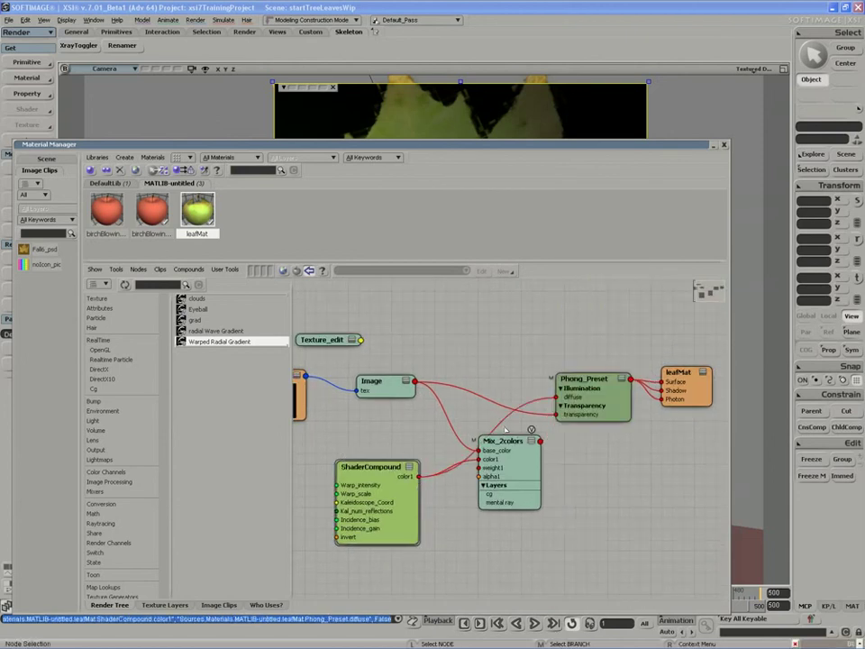
mouse_move(420, 147)
mouse_down()
mouse_move(451, 337)
mouse_move(449, 315)
mouse_up()
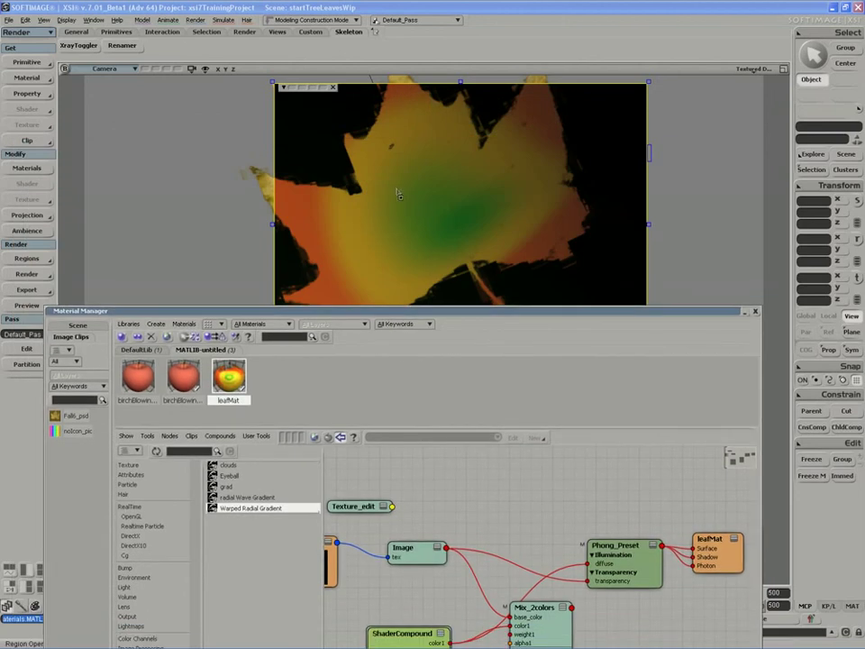
Open ShaderCompound for editing and place the _2D_Gradient node's properties beside the render region
drag(351, 310, 354, 181)
drag(404, 532, 406, 527)
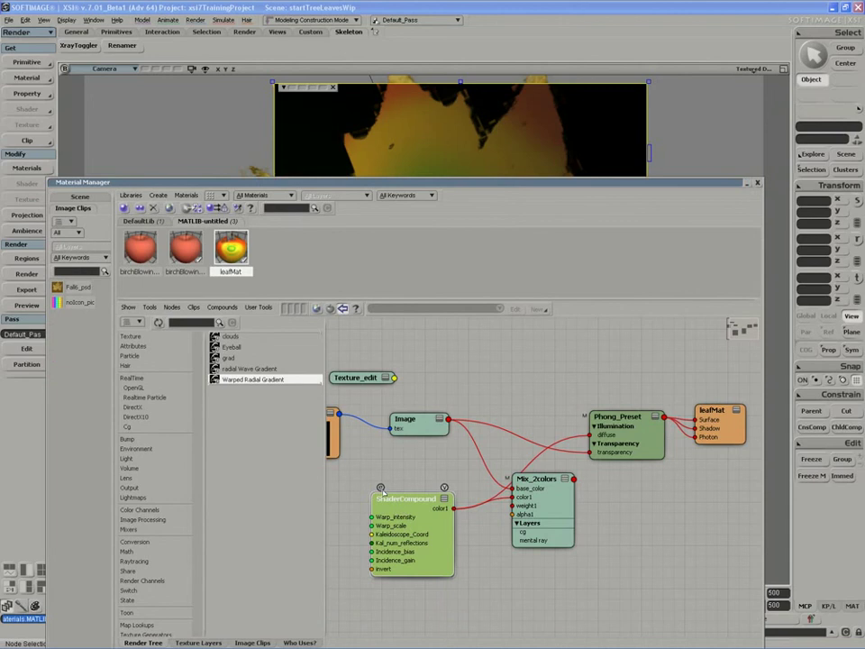
click(381, 488)
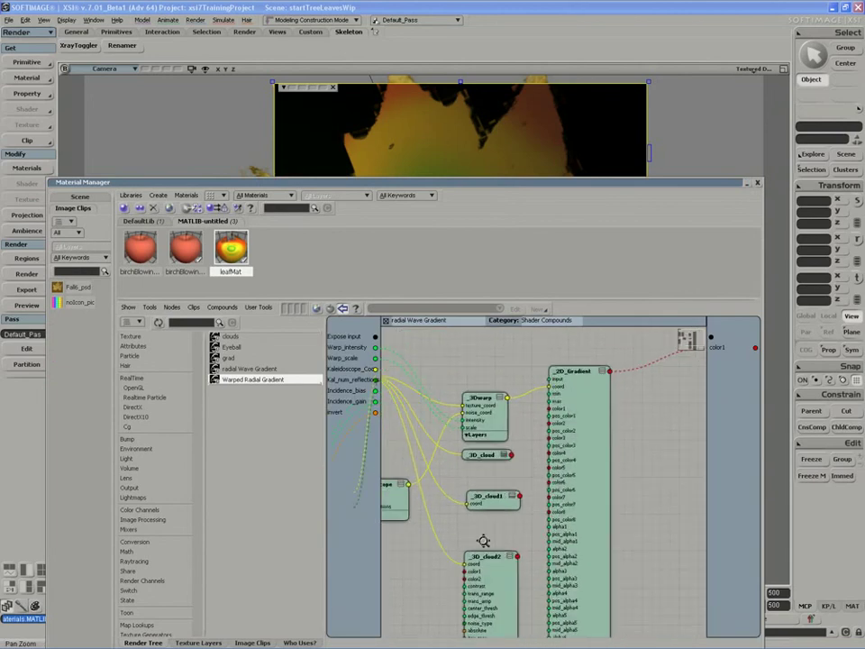
double_click(582, 448)
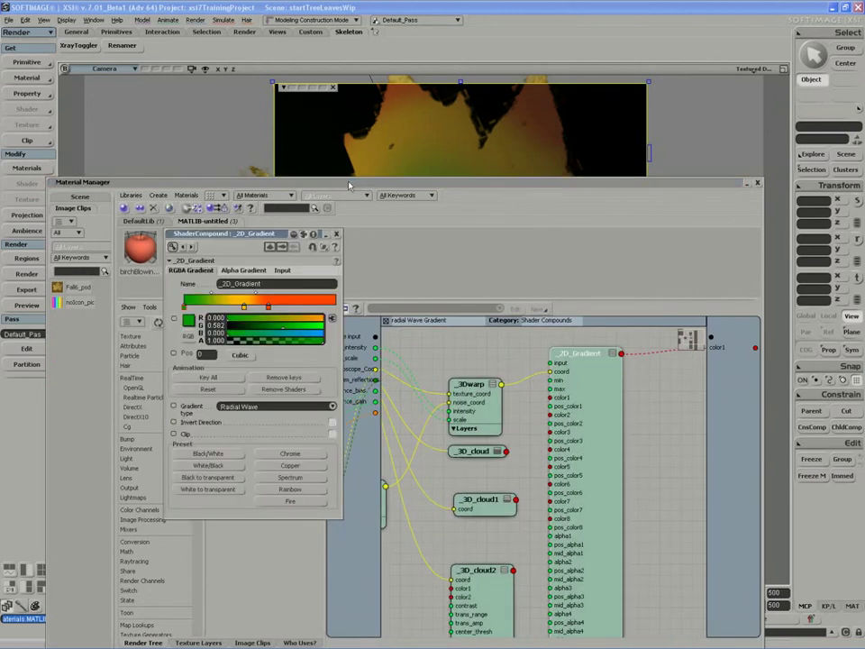
drag(353, 182, 362, 536)
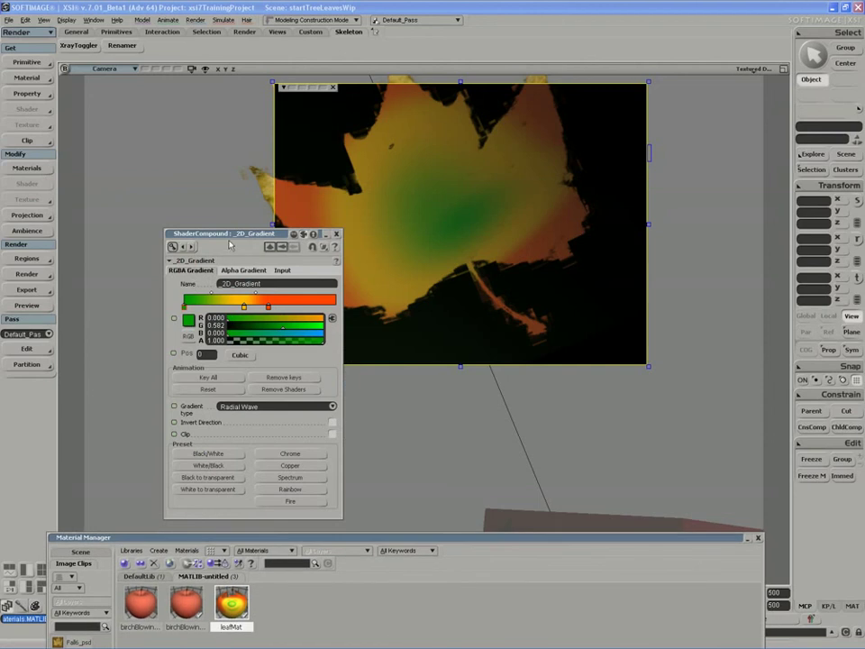
drag(230, 242, 152, 168)
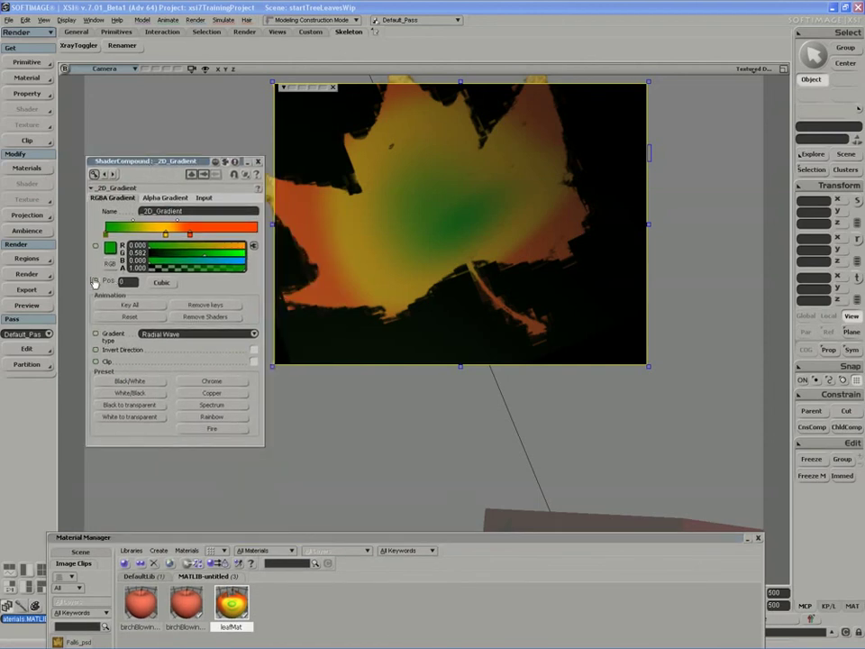
Move the gradient's middle yellow-orange marker to position 0.37, and select the green marker at its start
click(166, 234)
click(189, 235)
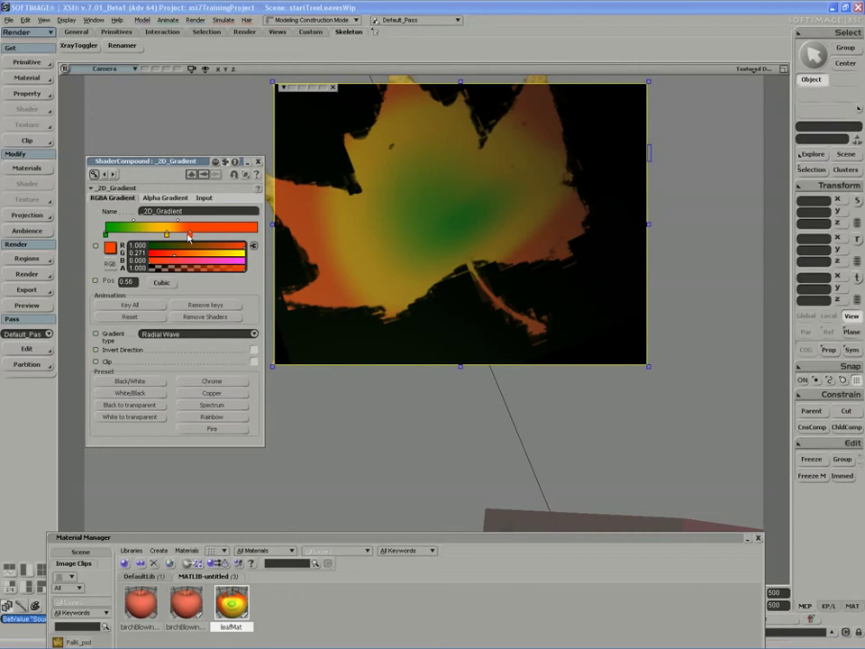
drag(168, 236, 162, 234)
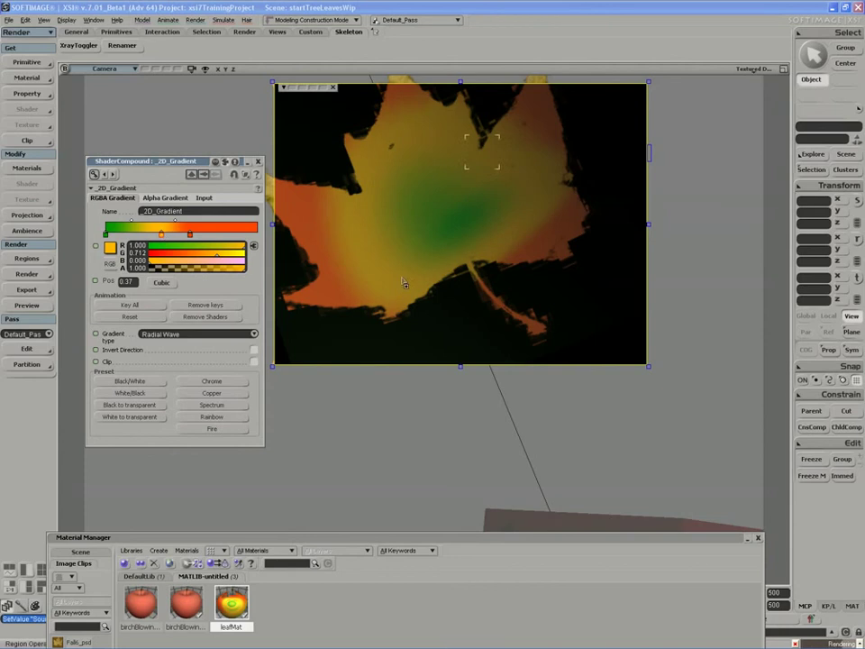
mouse_move(106, 234)
mouse_down()
mouse_move(127, 237)
mouse_move(91, 245)
mouse_up()
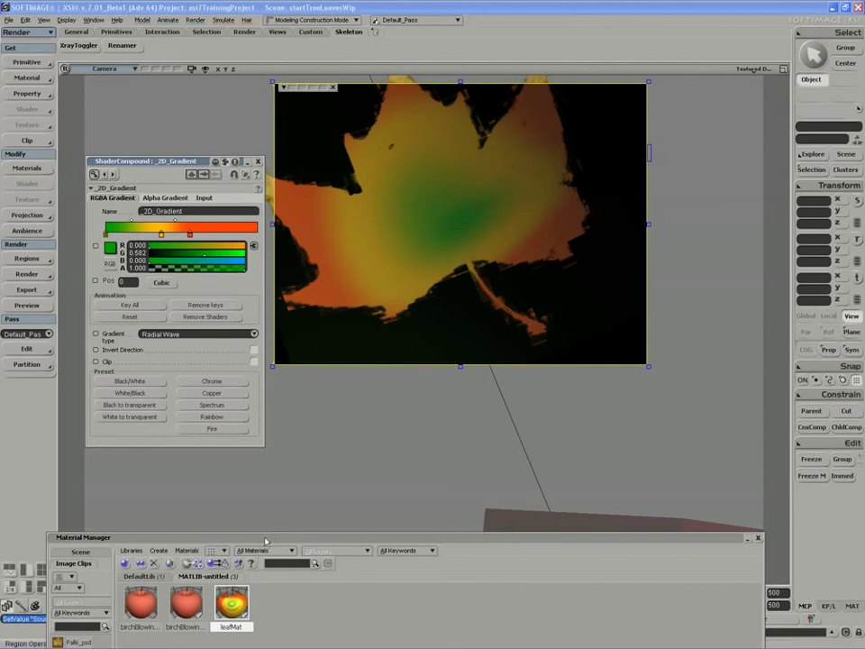
Expose _2D_Gradient's color1 and pos_color1 parameters as inputs of the radial Wave Gradient compound
drag(266, 541, 243, 88)
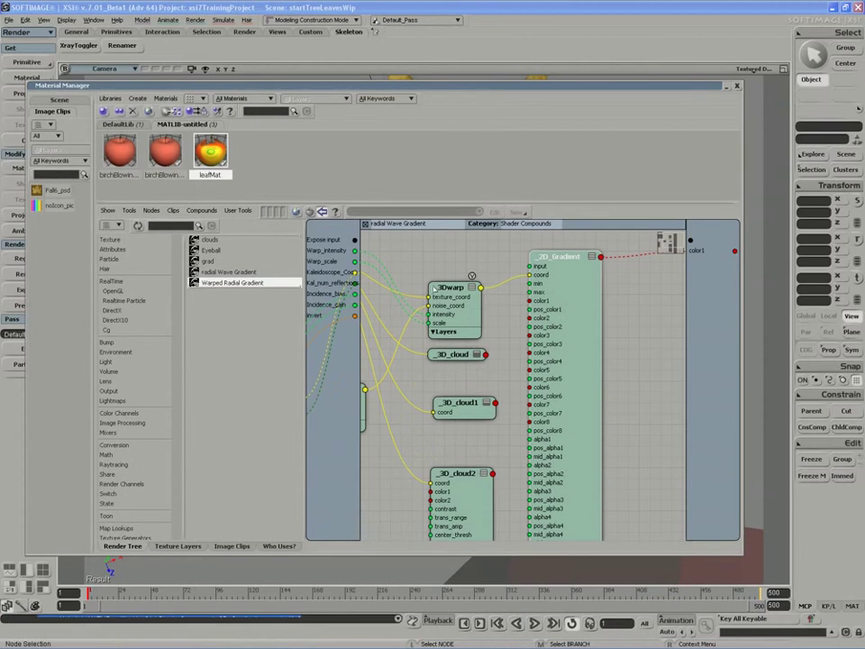
middle_drag(515, 315, 521, 346)
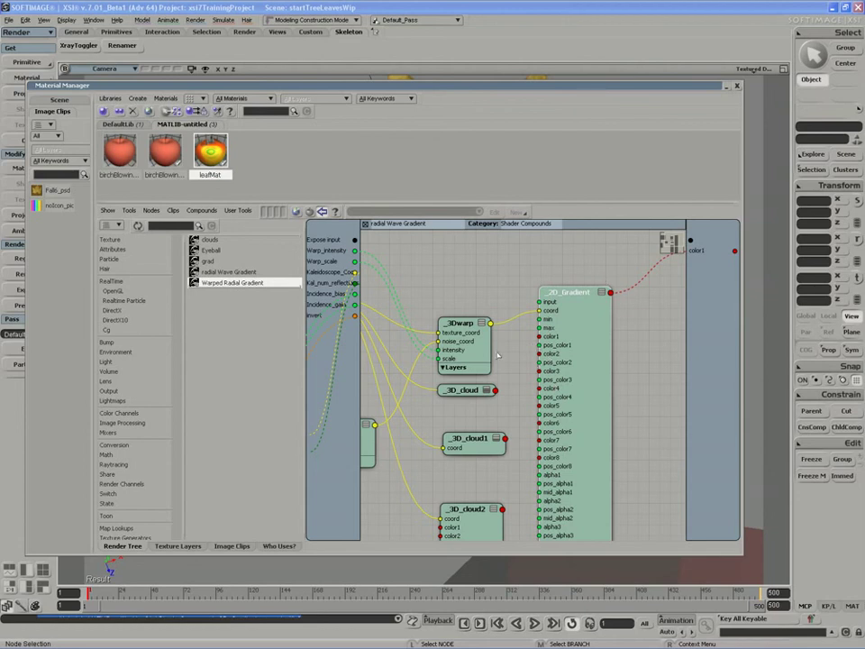
drag(355, 240, 537, 345)
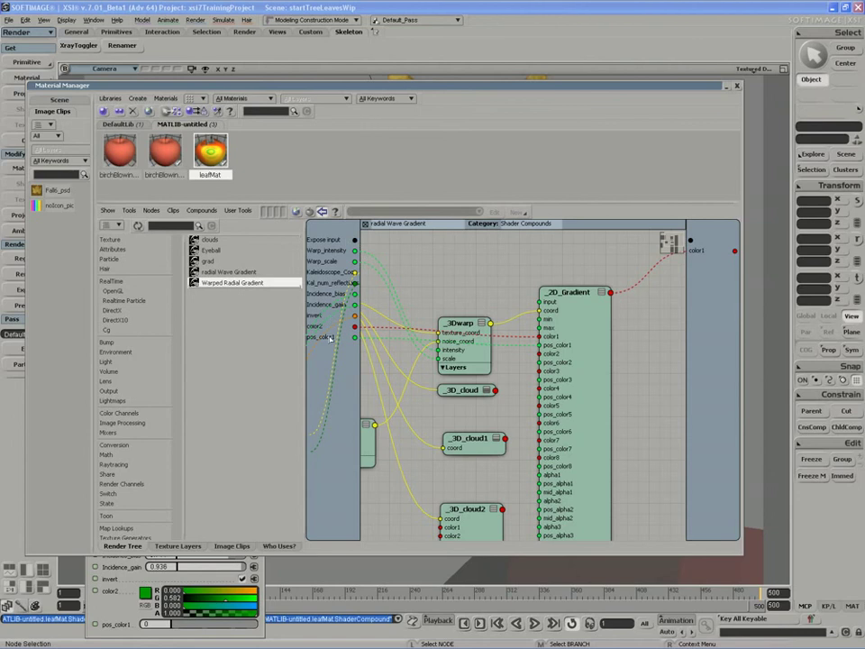
Rename the compound inputs feeding _2D_Gradient's color1 and pos_color1 to "color" and "pos_color"
drag(414, 352, 479, 343)
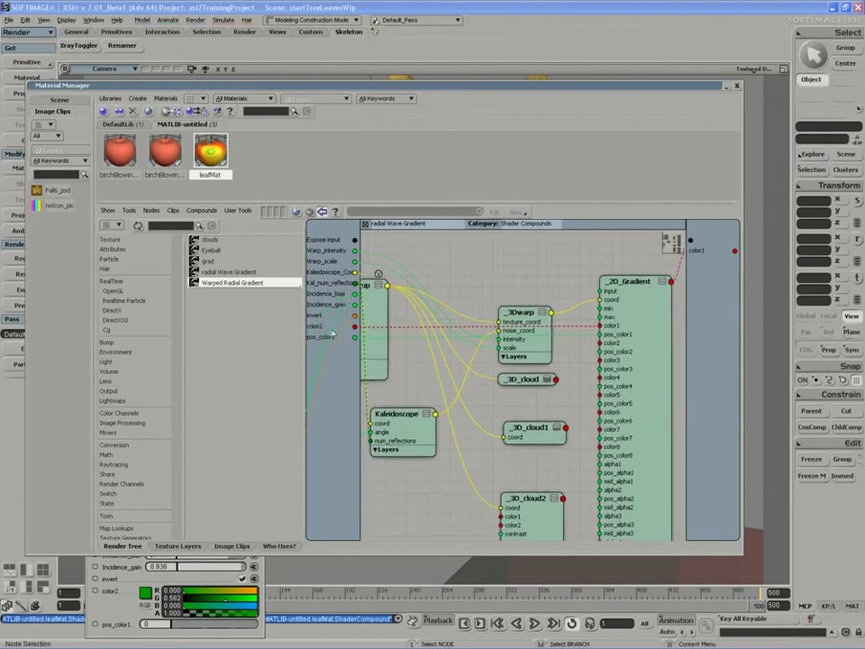
double_click(326, 326)
text(c)
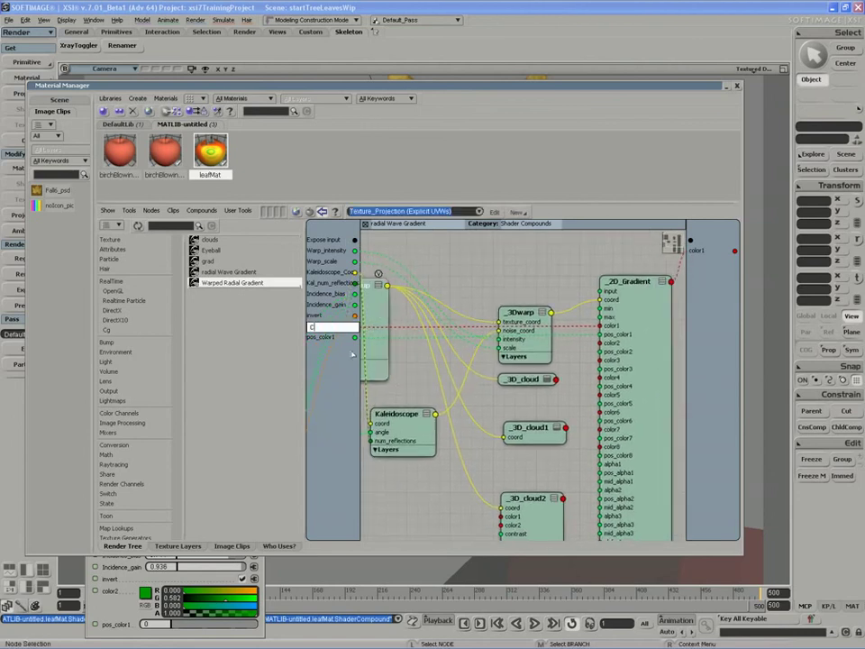
text(olor)
key(Return)
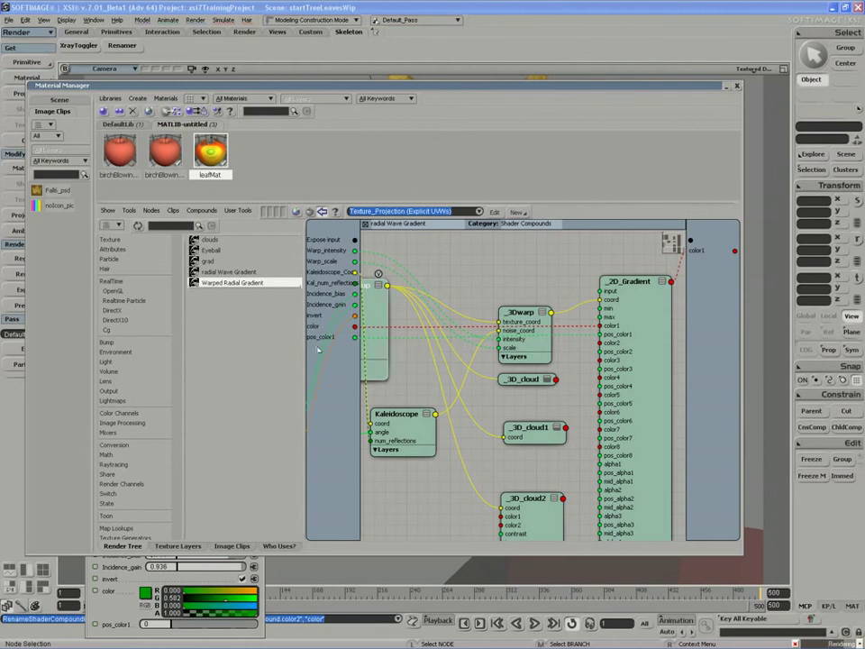
double_click(320, 337)
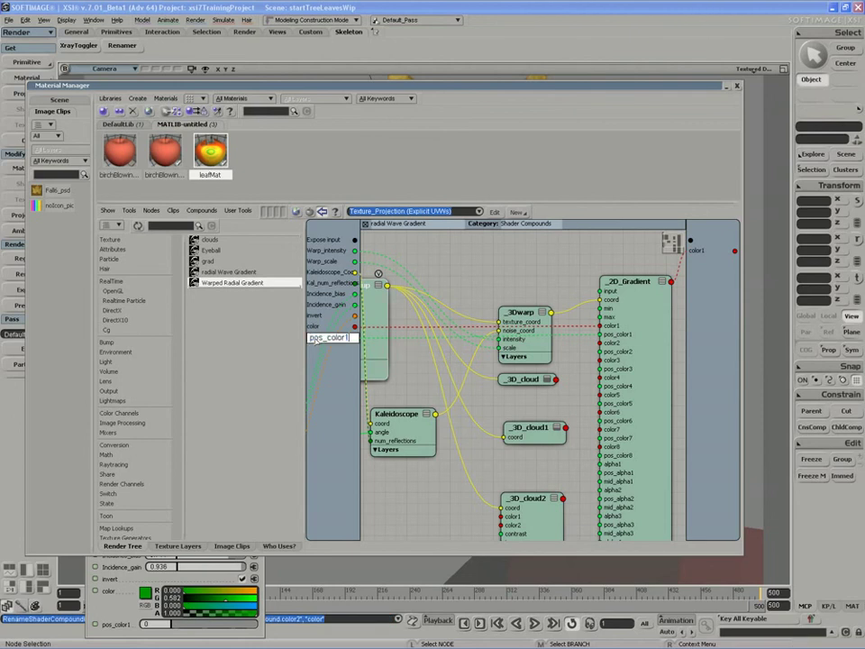
key(BackSpace)
key(Return)
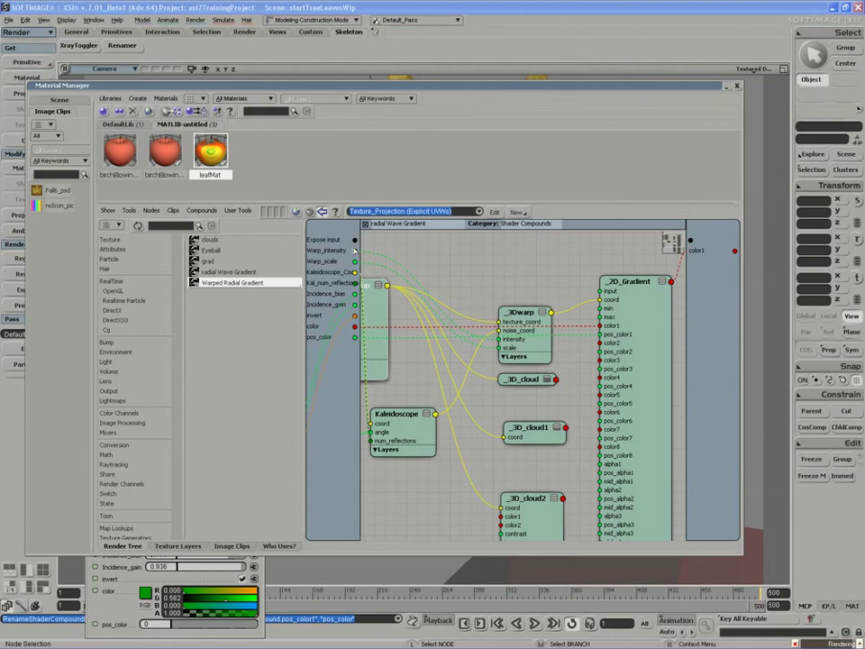
Expose _2D_Gradient's color2 and pos_color2 as compound inputs named "color One" and "pos_color One"
drag(355, 251, 619, 346)
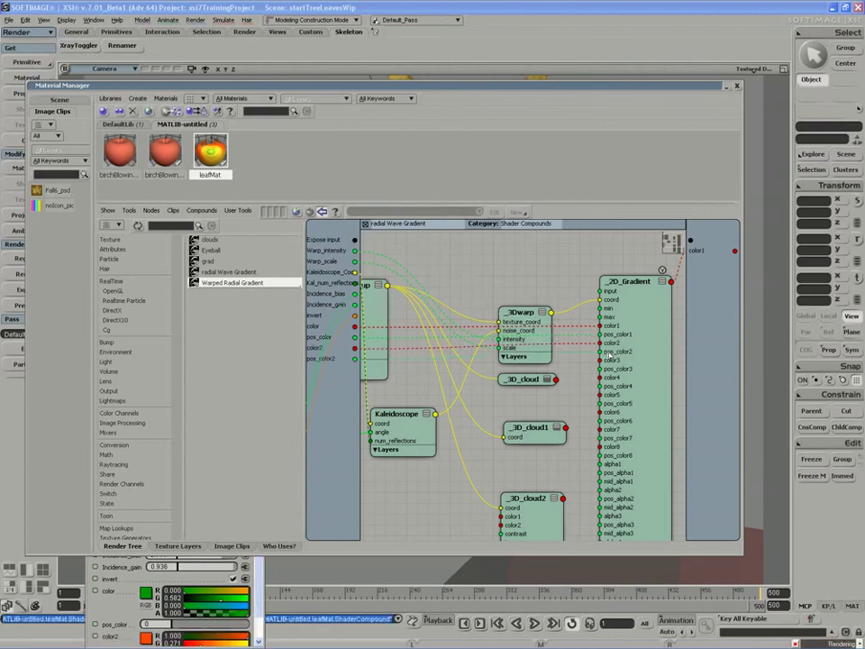
double_click(317, 348)
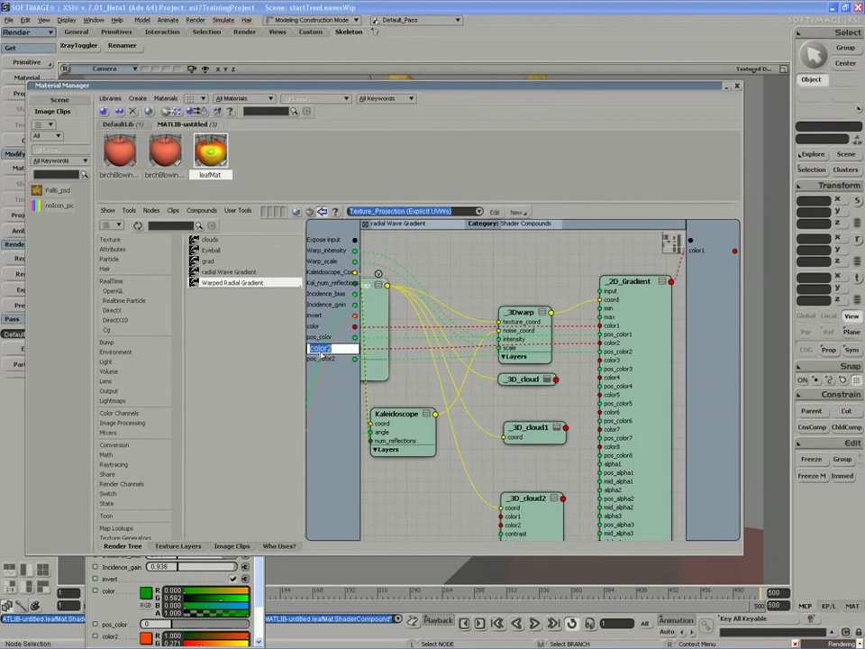
text(color One)
key(Return)
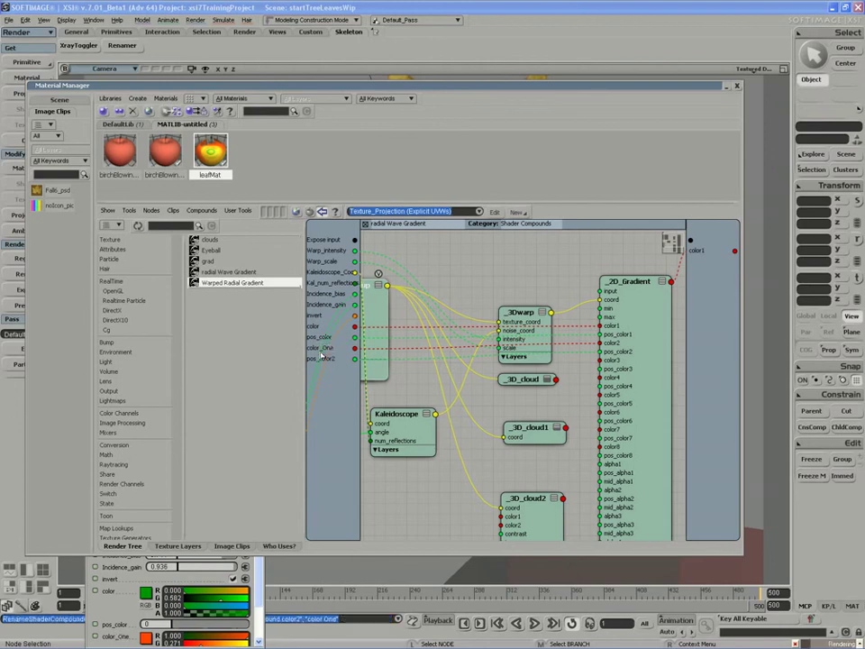
double_click(325, 359)
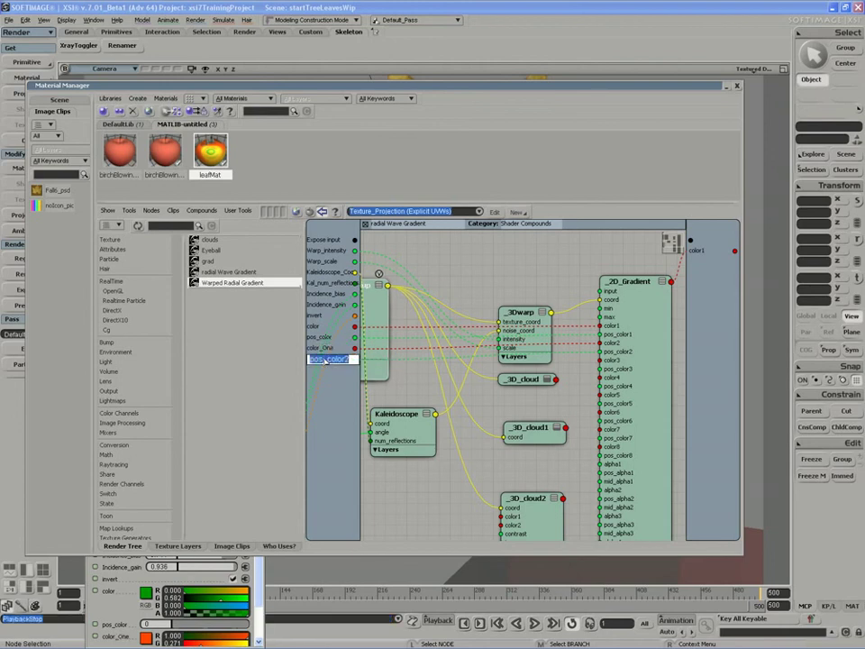
text(pos_color One)
key(Return)
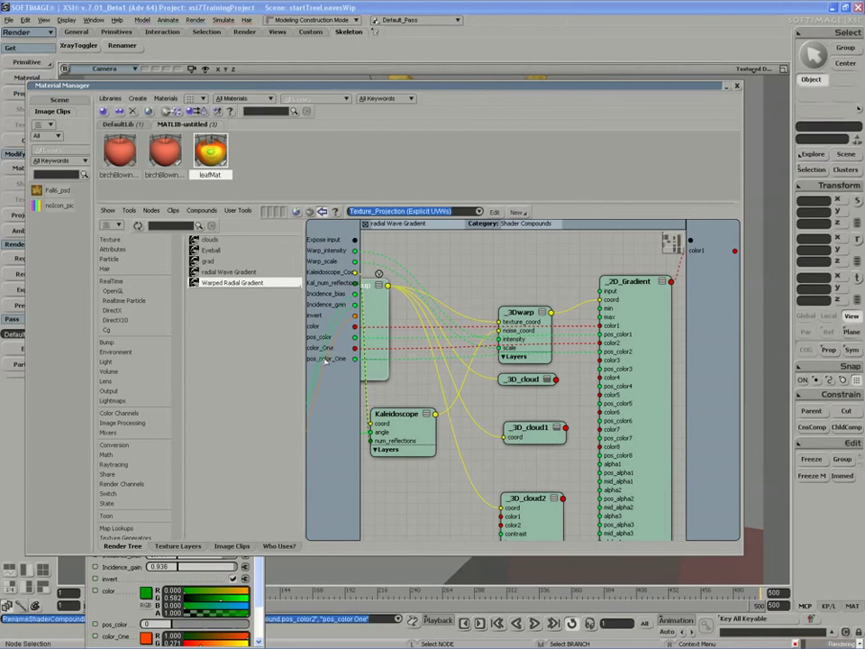
Expose _2D_Gradient's color3 and pos_color3 as compound inputs named "color Two" and "pos_color Two"
drag(355, 240, 600, 360)
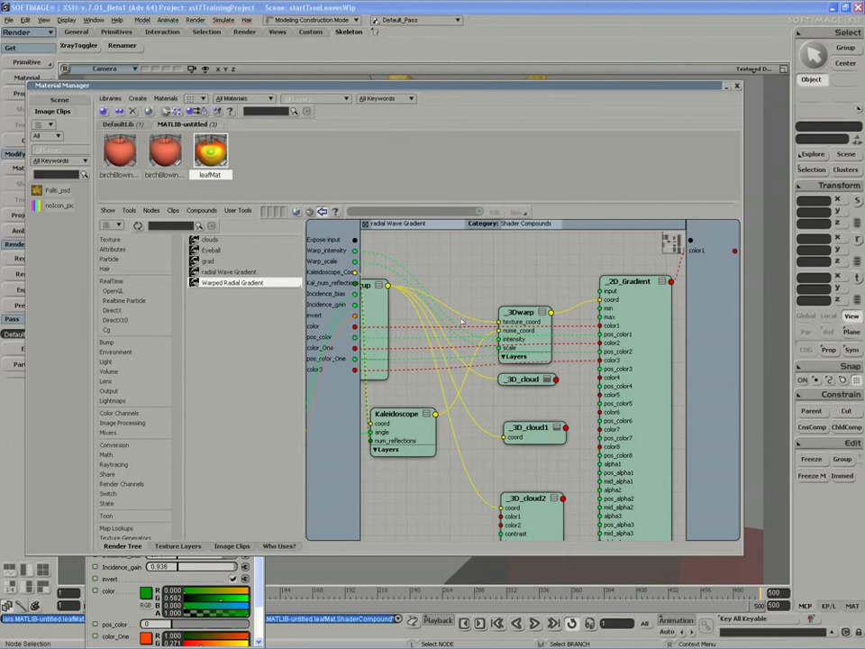
drag(355, 240, 602, 370)
double_click(319, 370)
click(320, 373)
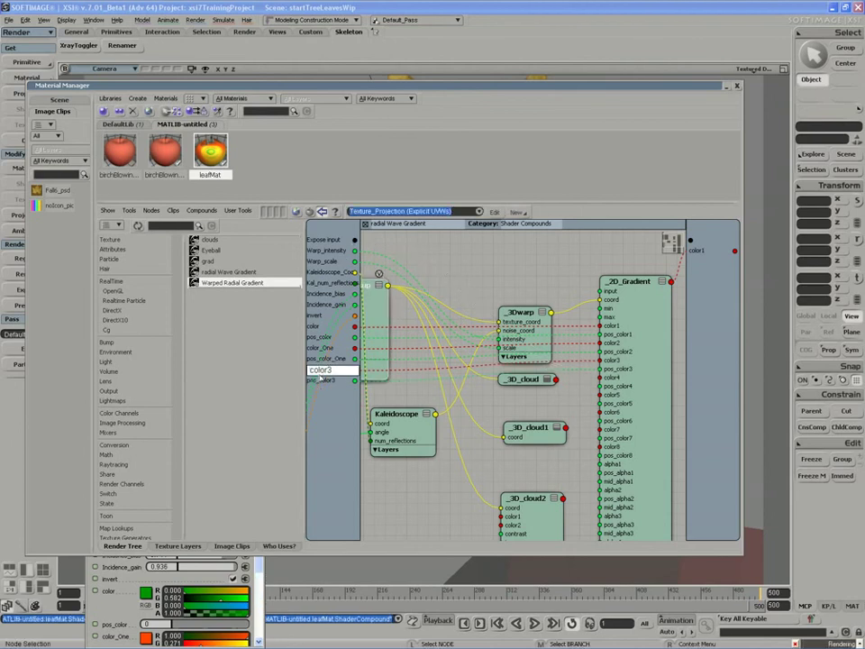
key(BackSpace)
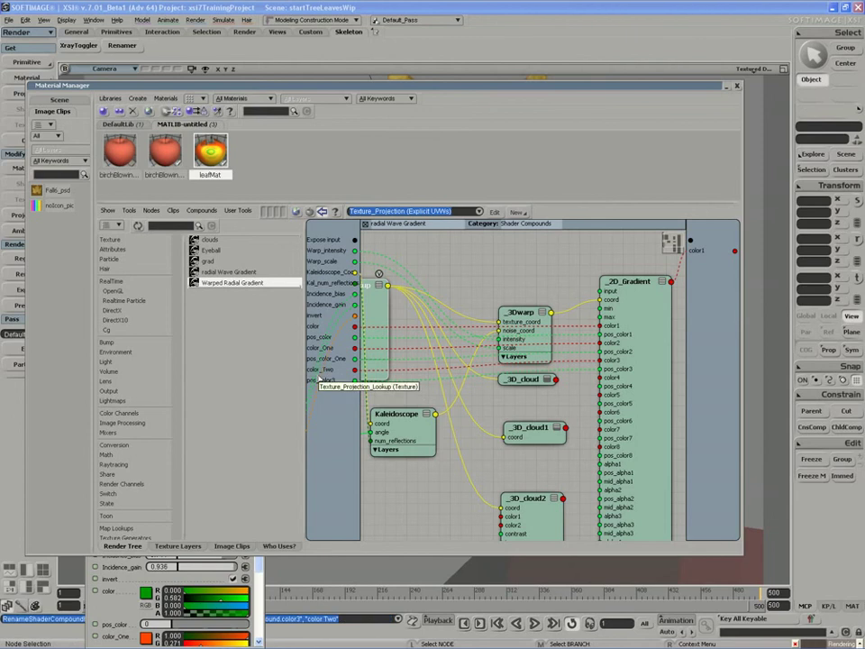
key(Tab)
text(pos_color Two)
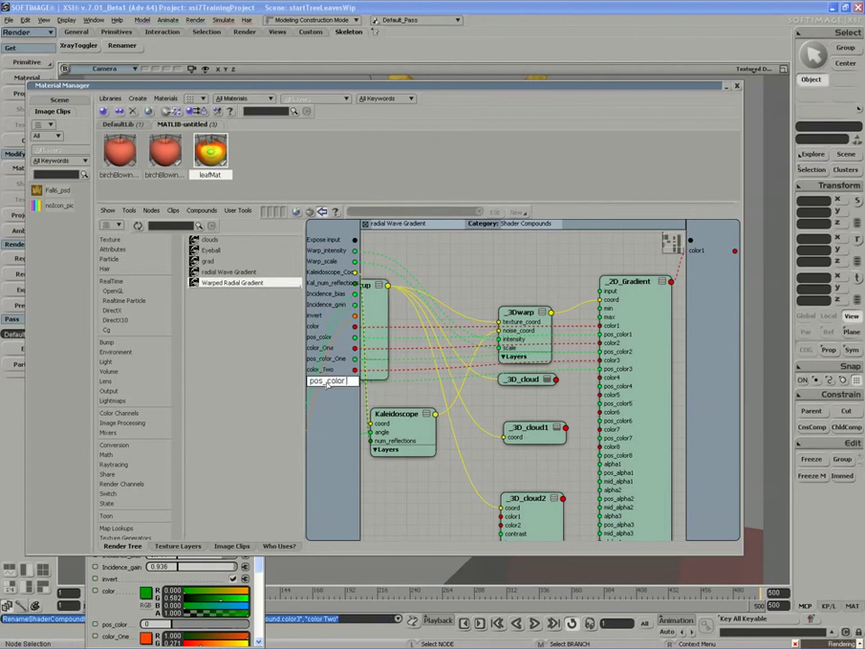
key(Return)
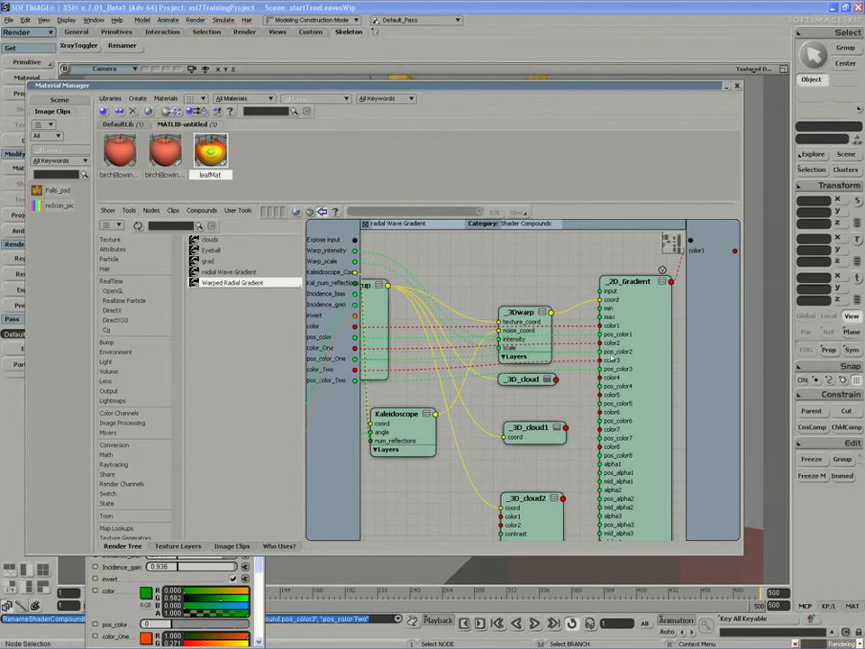
Inspect _2D_Gradient's properties, then close the radial Wave Gradient compound's internal view to return to the leaf material's render tree
double_click(647, 324)
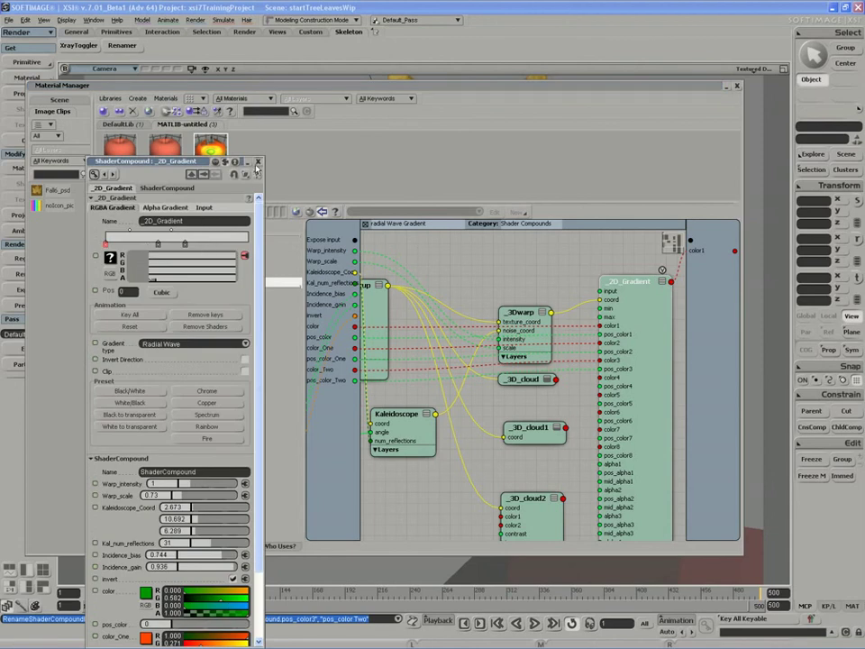
click(365, 225)
middle_drag(410, 402, 461, 402)
scroll(461, 402, up, 1)
middle_drag(402, 382, 420, 372)
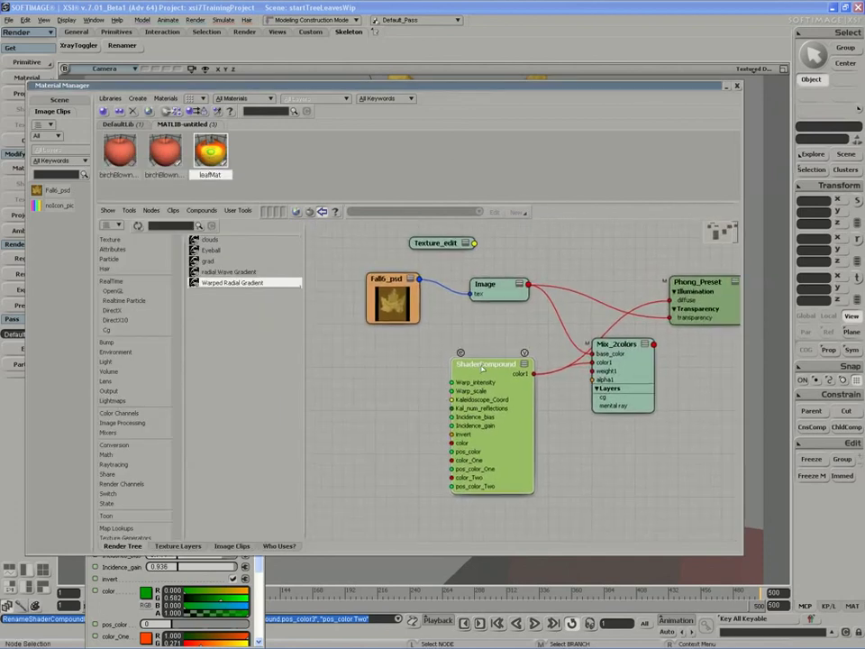
Export the updated shader compound as "radial Wave Gradient", replacing the existing compound file
right_click(480, 365)
click(518, 498)
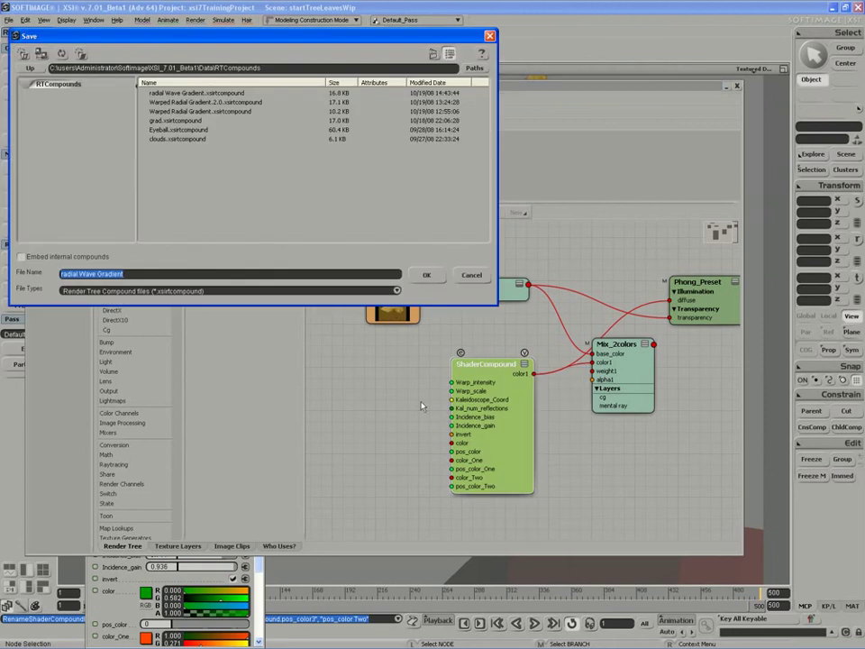
key(Return)
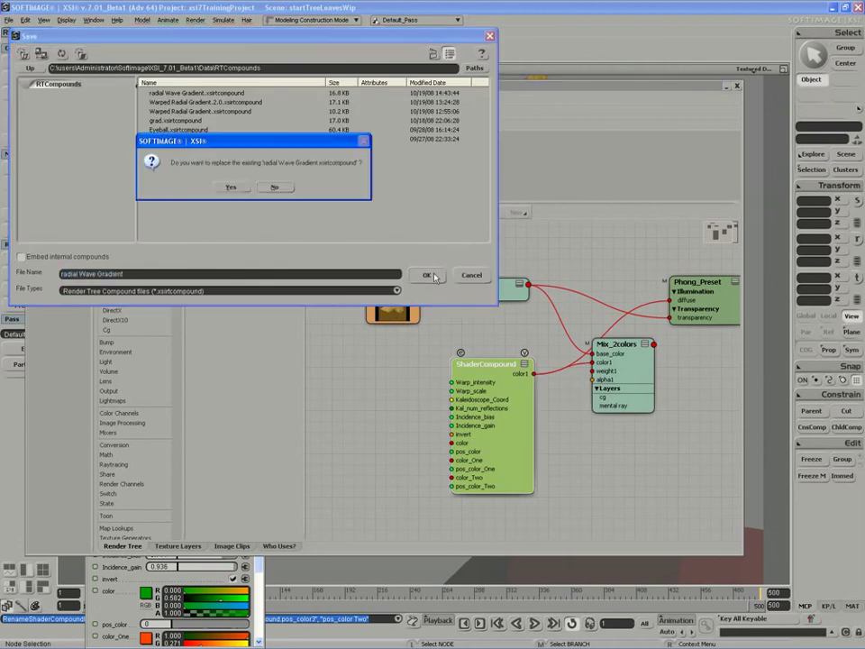
click(232, 189)
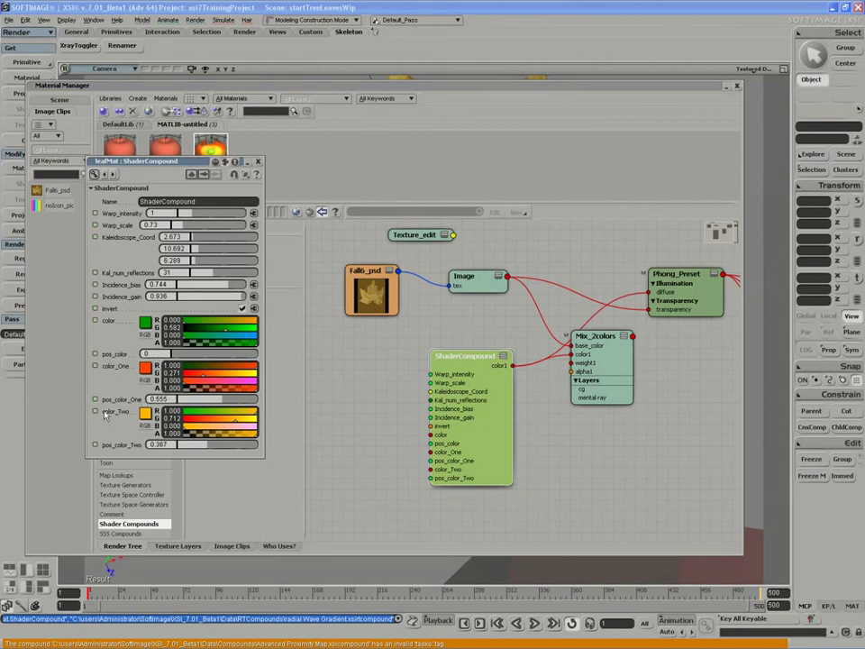
Collapse the Material Manager to its title bar and move it clear of the leaf's render region
click(449, 87)
double_click(449, 88)
drag(449, 88, 472, 55)
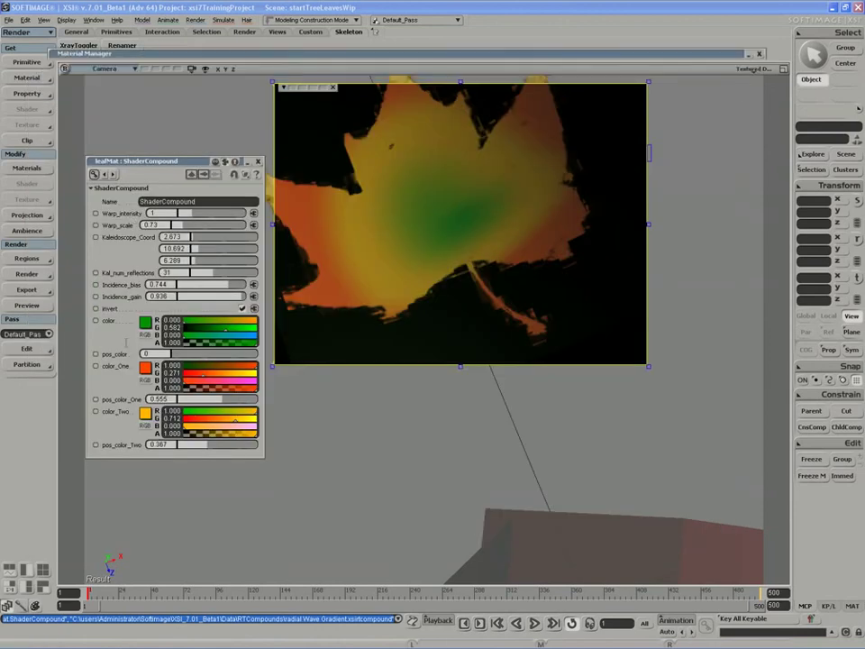
Test the compound's pos_color input on the rendered leaf by raising it to 0.604, and return it to 0
mouse_move(178, 358)
mouse_down()
mouse_move(200, 357)
mouse_move(192, 357)
mouse_up()
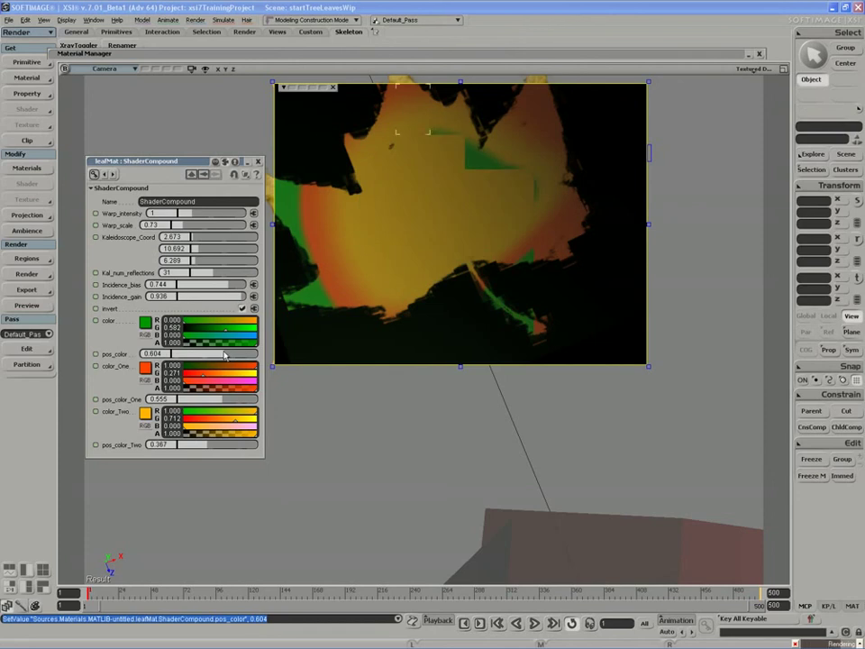
drag(192, 357, 166, 362)
drag(136, 165, 133, 160)
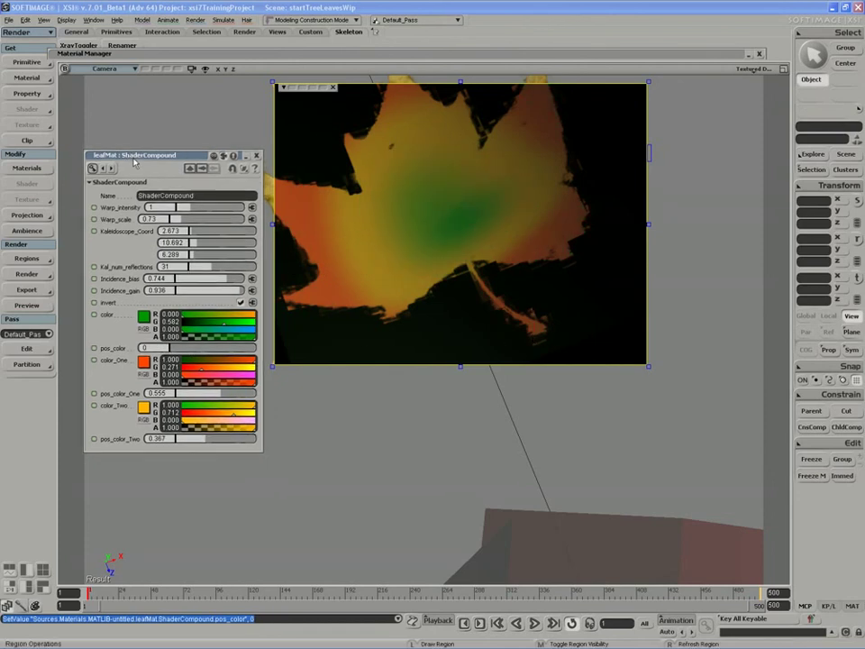